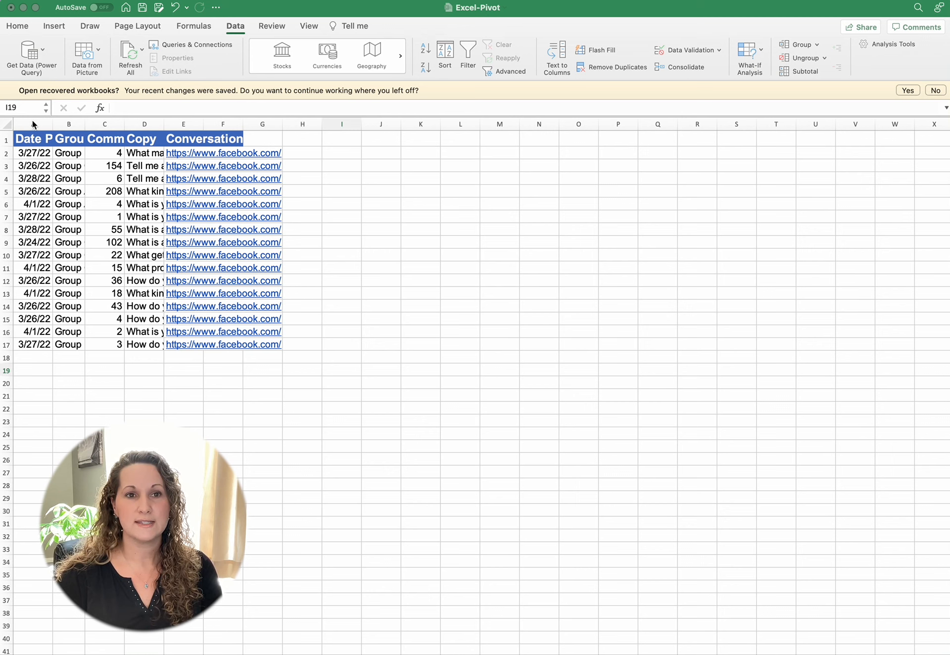
Step: Auto-fit the width of every column in the sheet to its contents
left_click(7, 122)
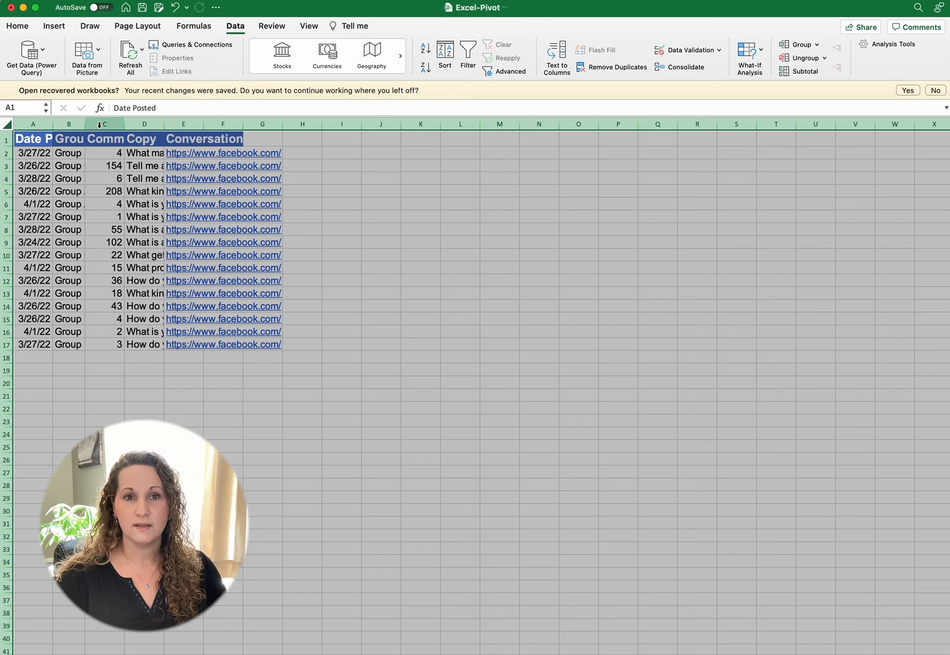
double_click(52, 124)
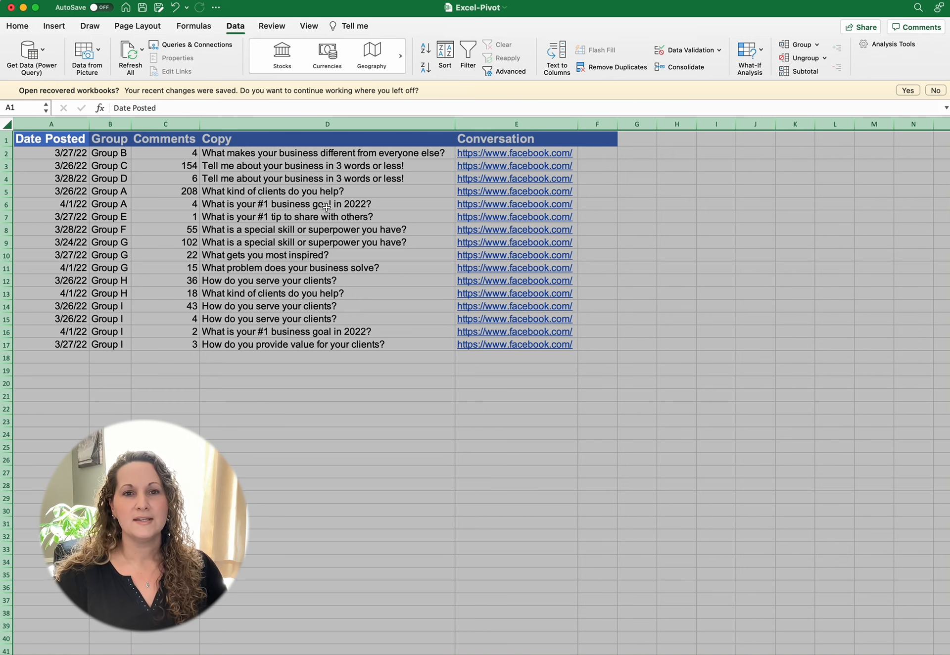
left_click(96, 176)
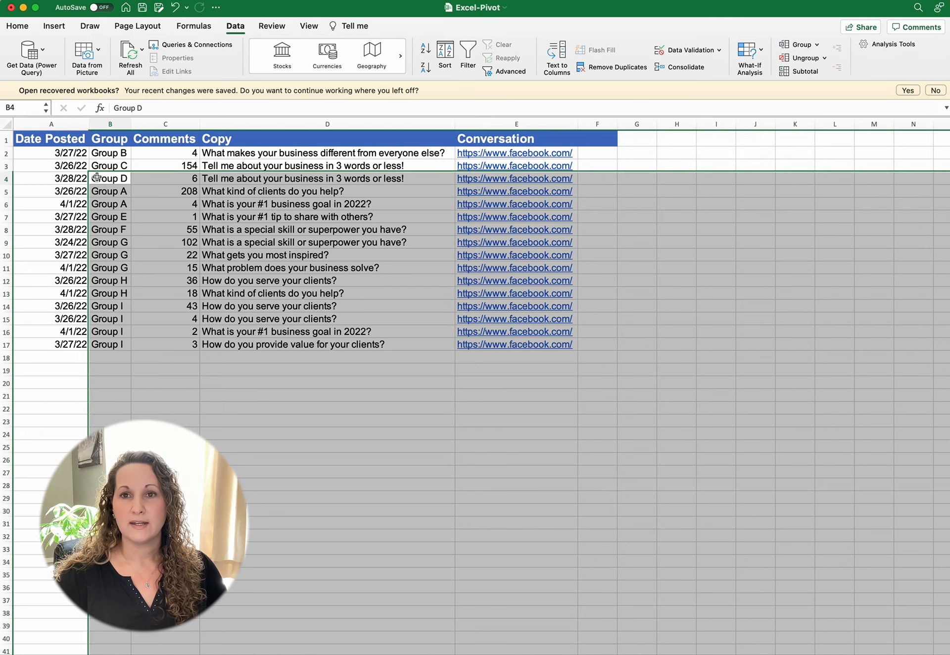
Step: Add filters to the header row and check the sort and filter options of the Copy column
left_click(55, 140)
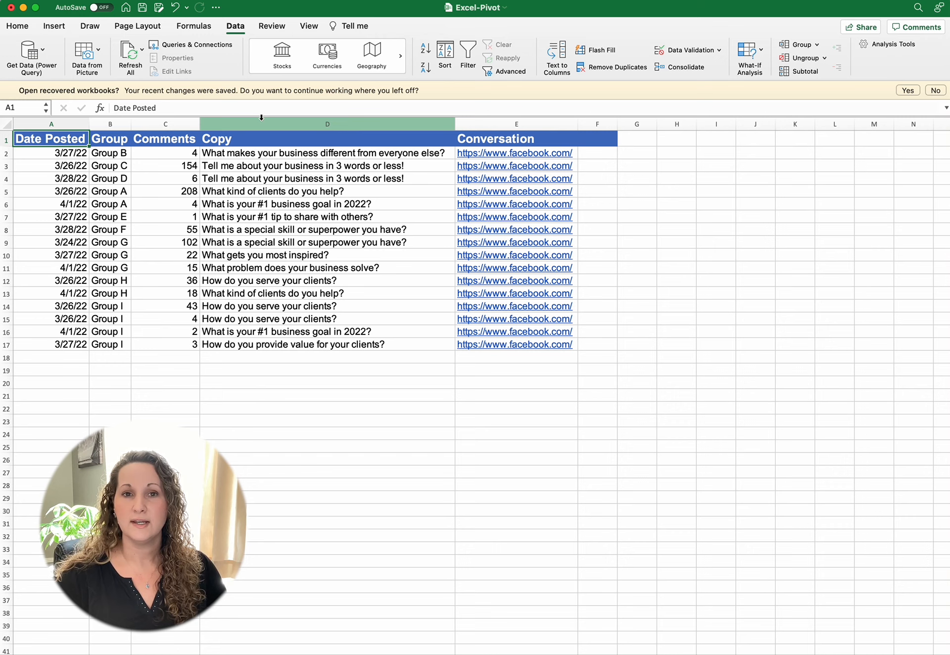
left_click(473, 51)
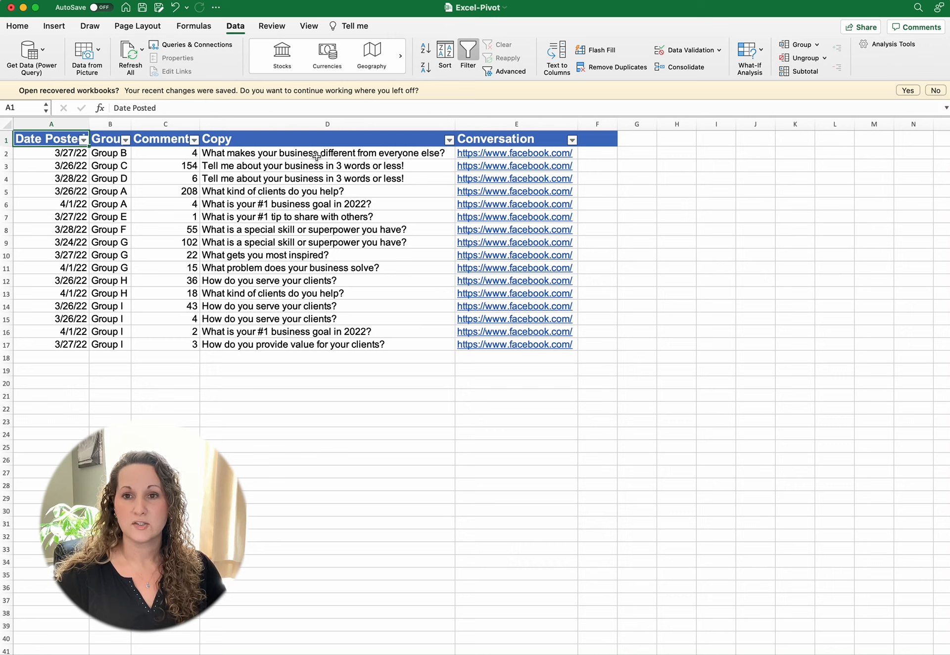
left_click(449, 140)
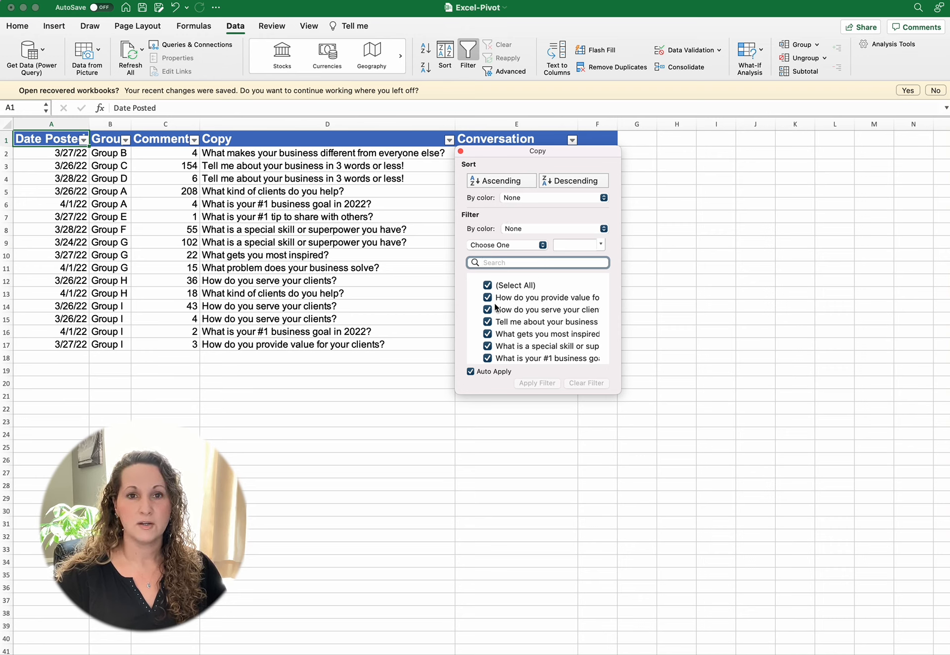
left_click(395, 186)
Step: Sort the table by the Comments column in ascending order
left_click(195, 140)
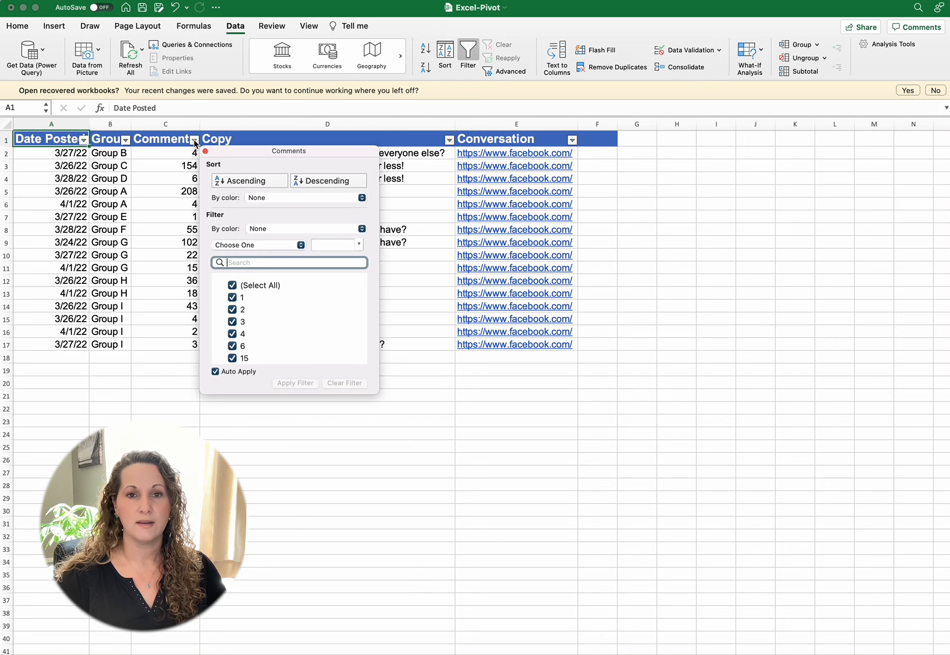
left_click(231, 181)
left_click(150, 210)
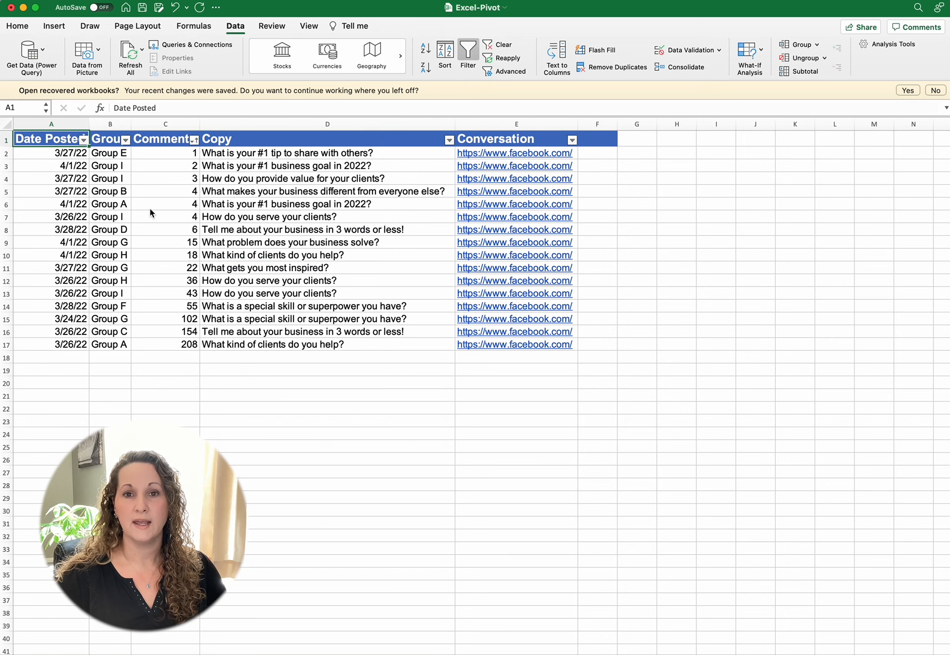
Step: Sort the table by the Copy column in ascending order
left_click(449, 140)
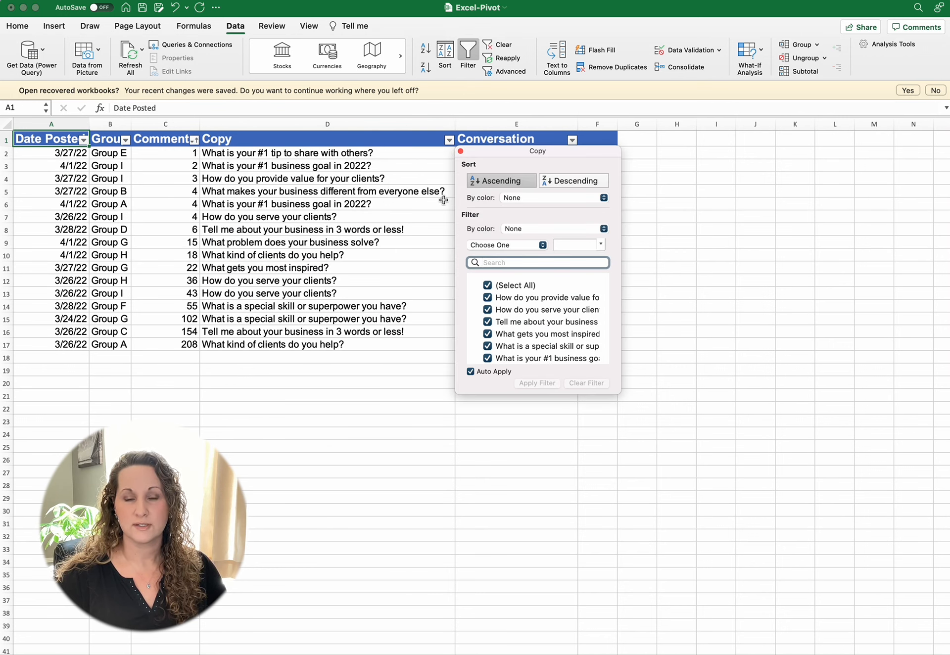
left_click(490, 182)
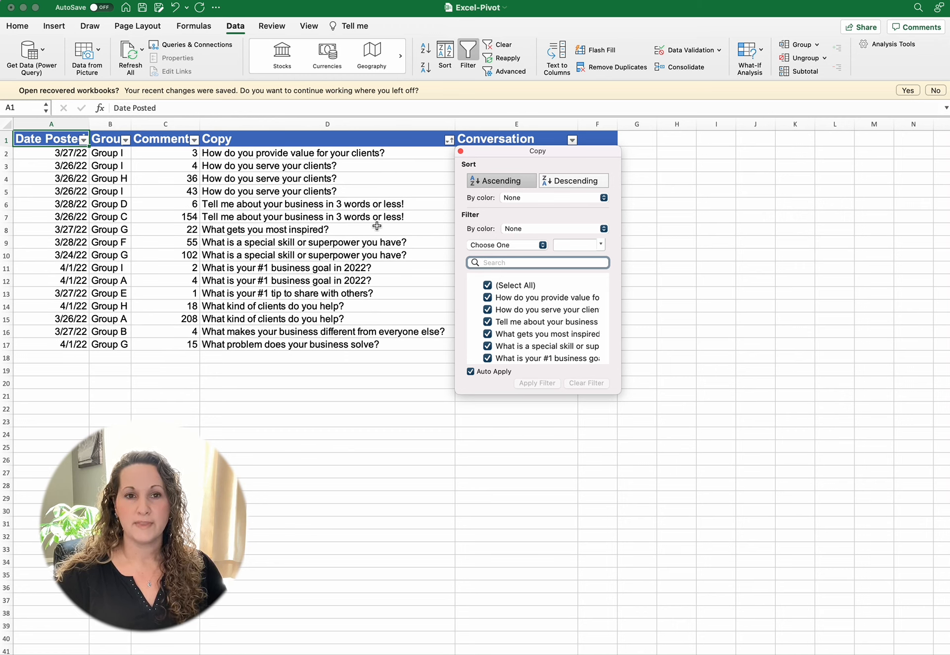
left_click(461, 151)
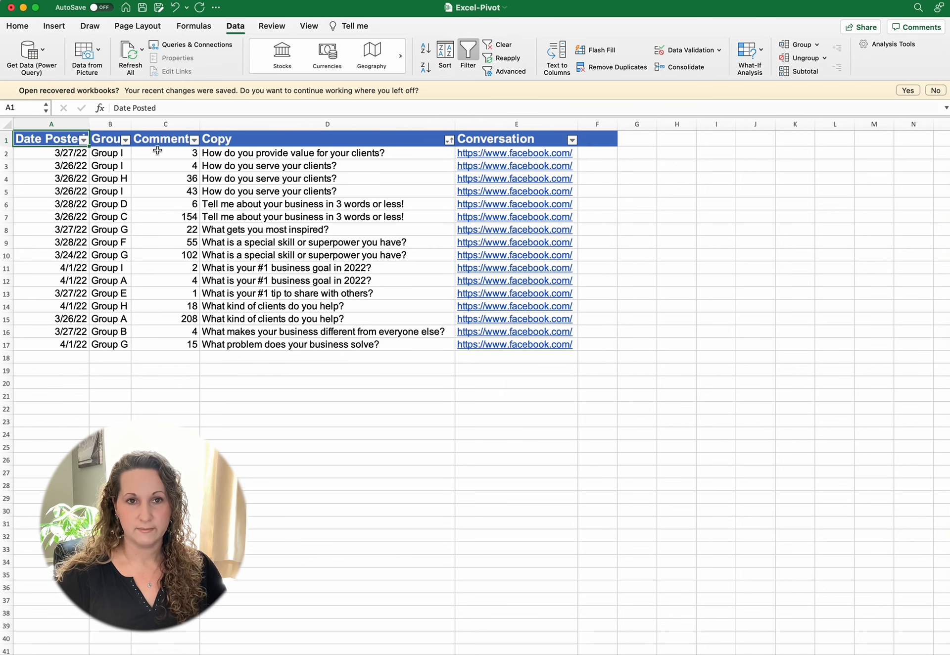
Step: Sort the table by the Date Posted column in ascending order
left_click(83, 140)
left_click(129, 182)
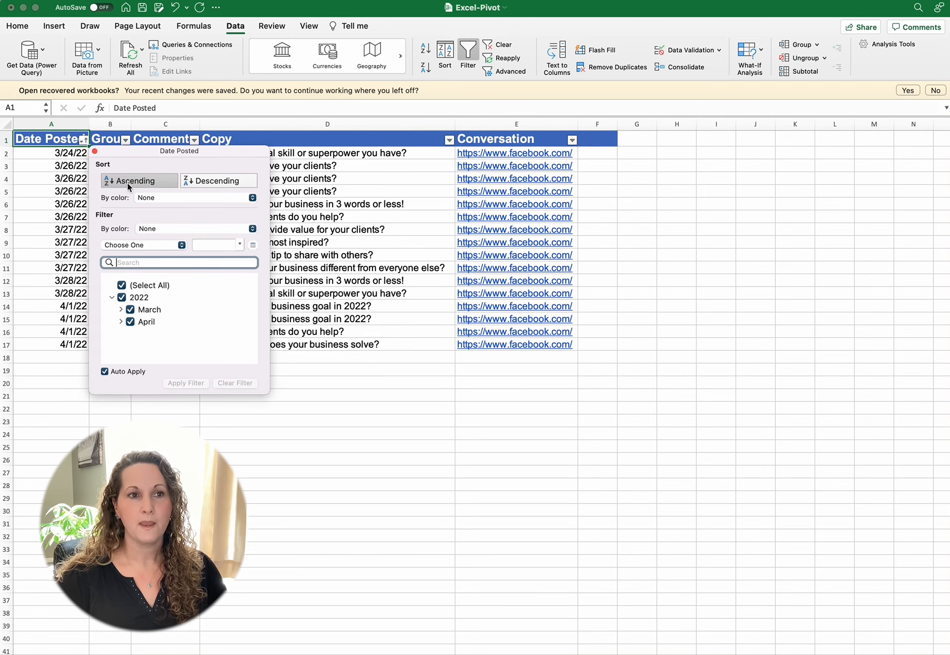
left_click(69, 198)
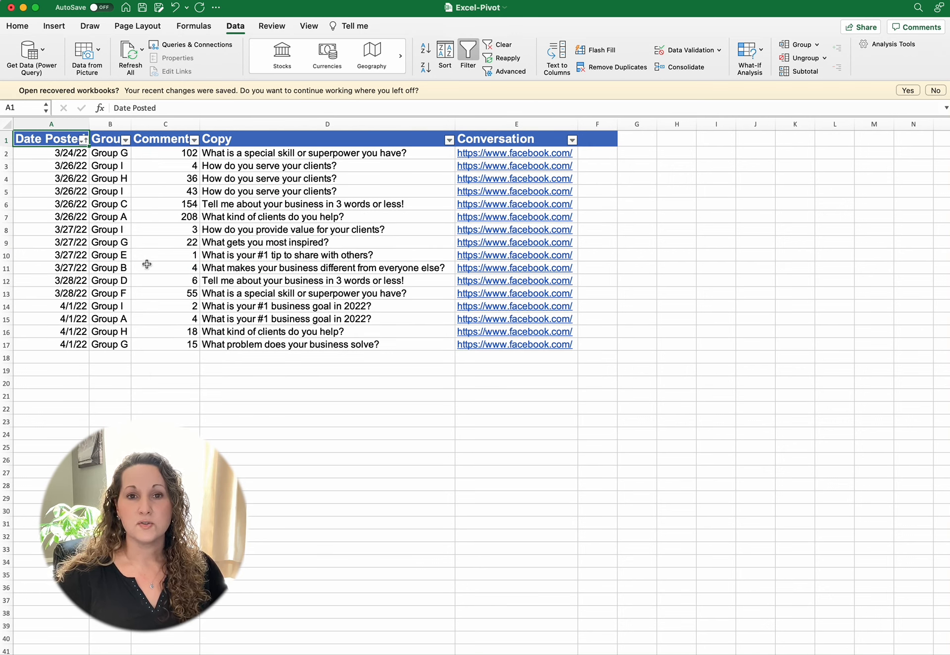
left_click(161, 230)
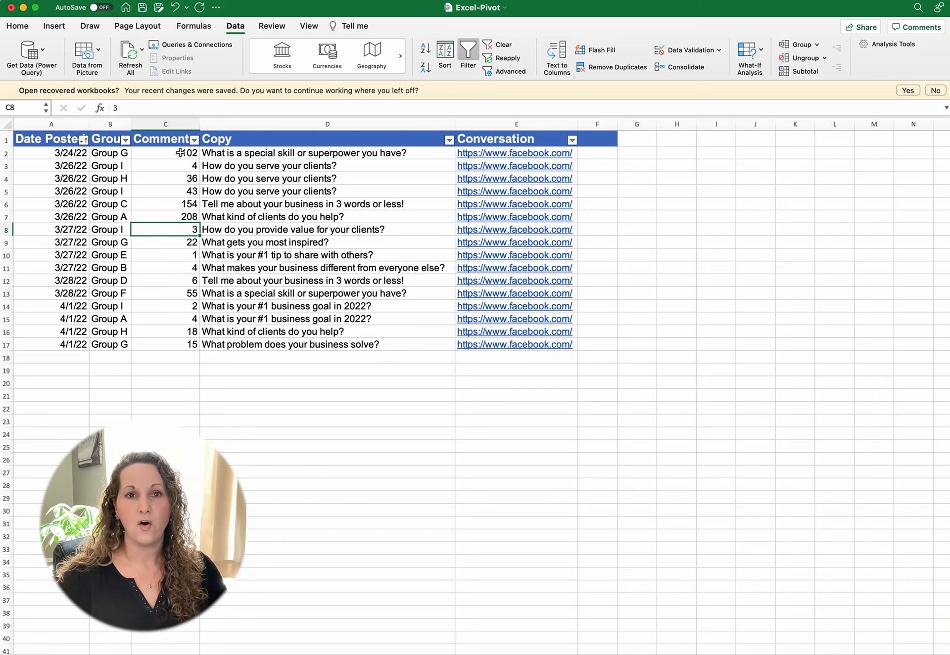
Step: Try a red-yellow-green color scale on the Comments column, with the highest values in red, and undo it
left_click(178, 128)
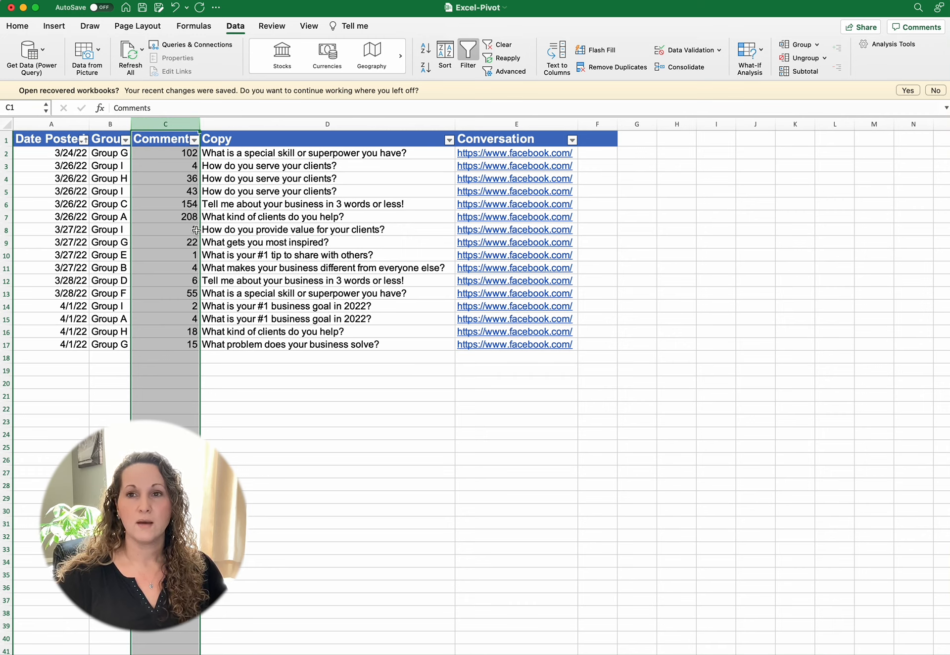
left_click(20, 27)
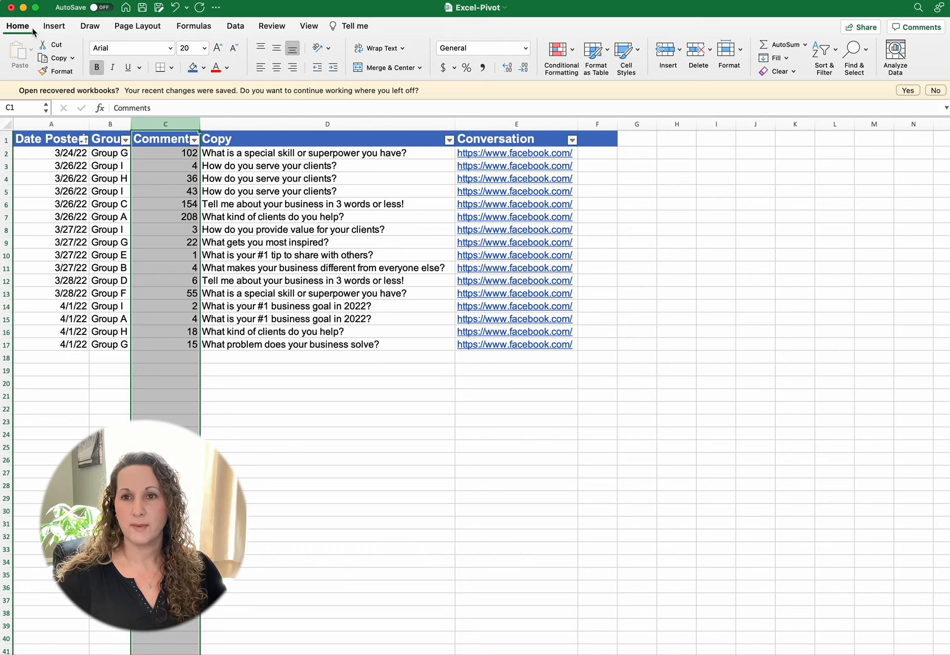
left_click(572, 51)
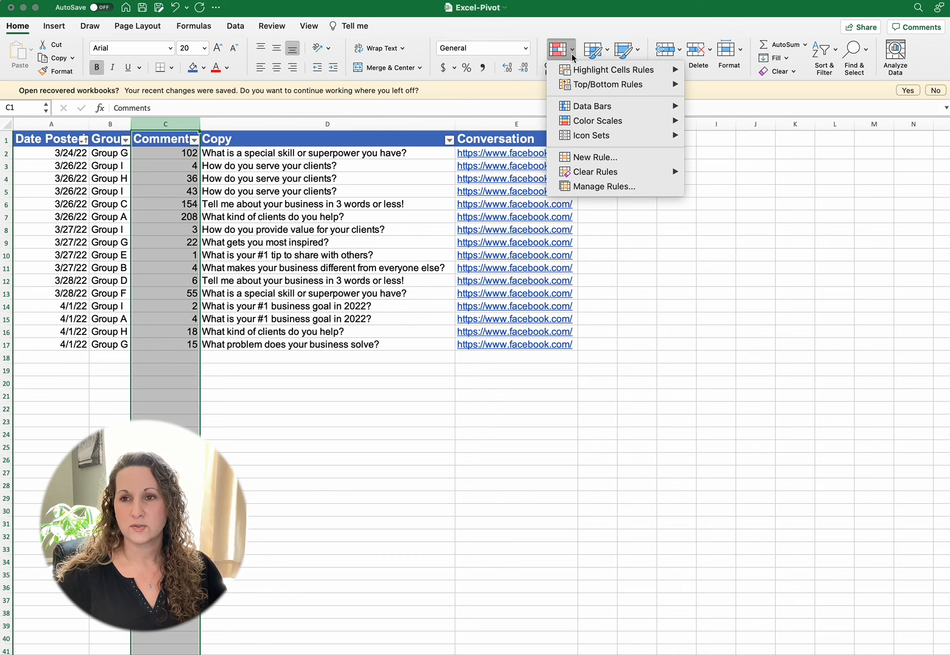
mouse_move(581, 123)
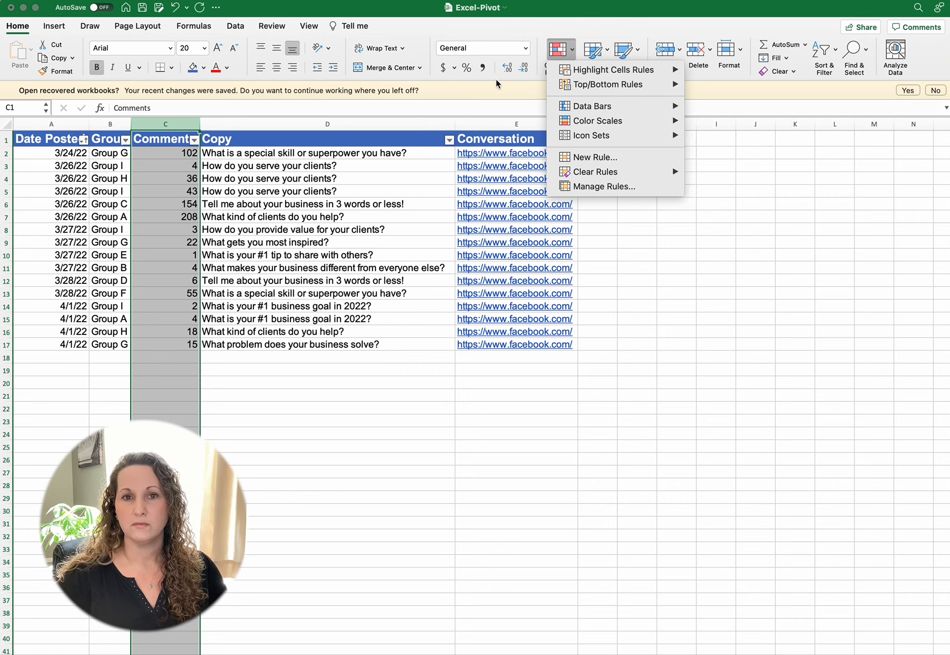
mouse_move(625, 122)
left_click(723, 130)
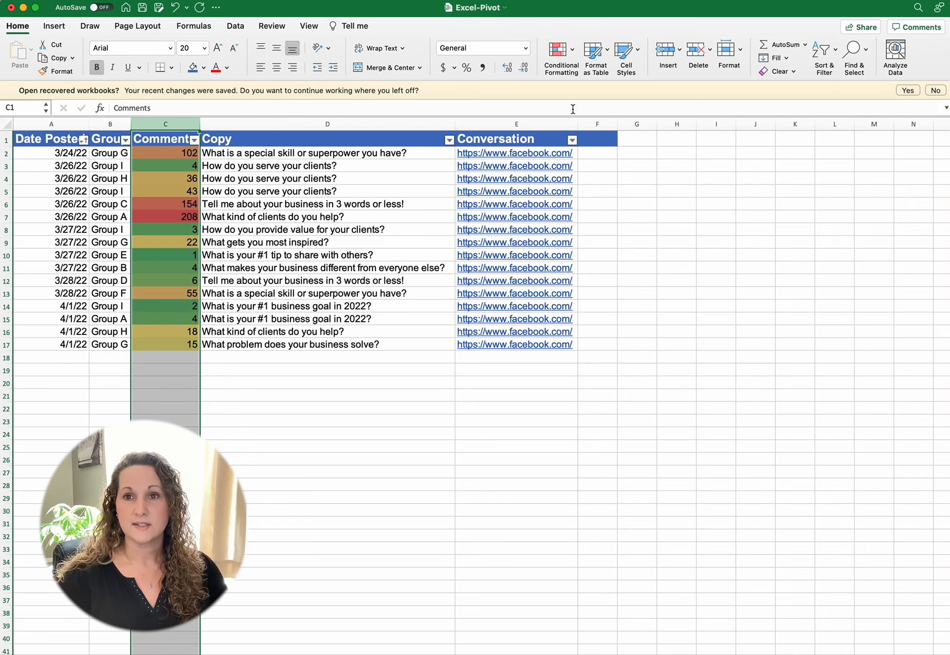
key("super+z")
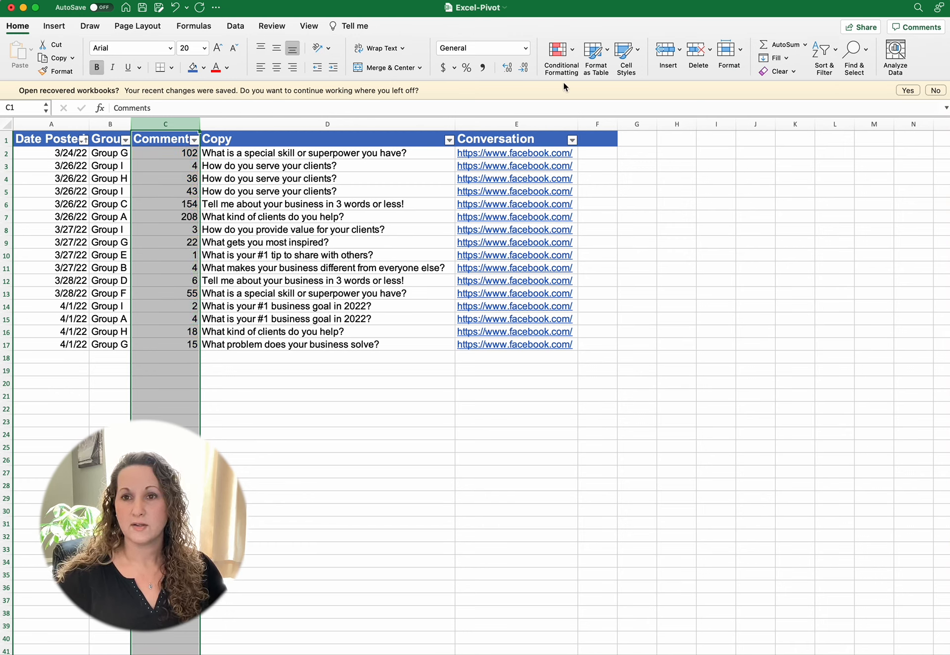
Step: Highlight Comments values greater than or equal to 100 with Green Fill with Dark Green Text using a conditional formatting rule
left_click(558, 49)
mouse_move(596, 175)
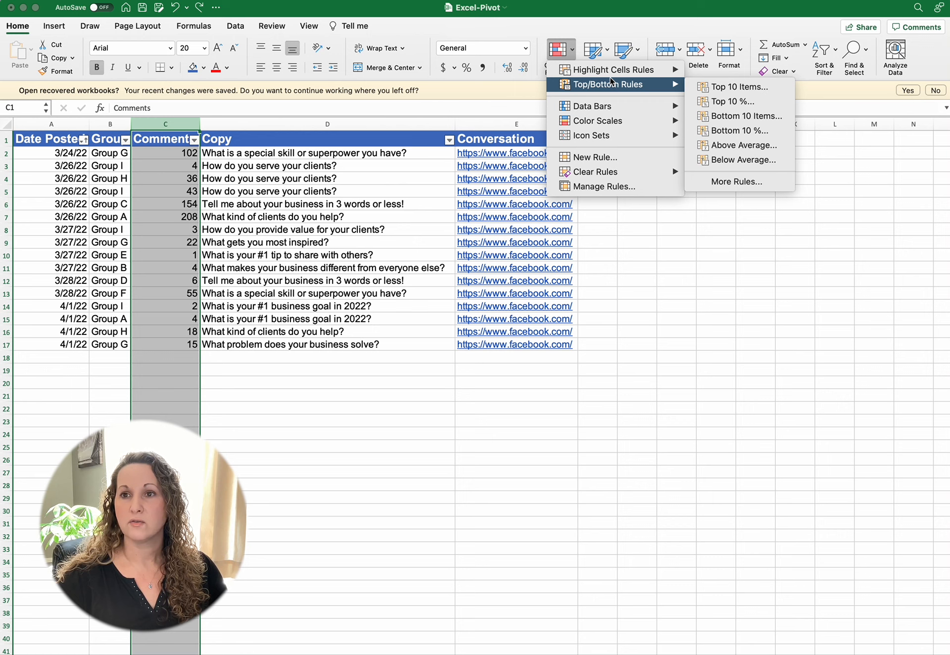
mouse_move(615, 73)
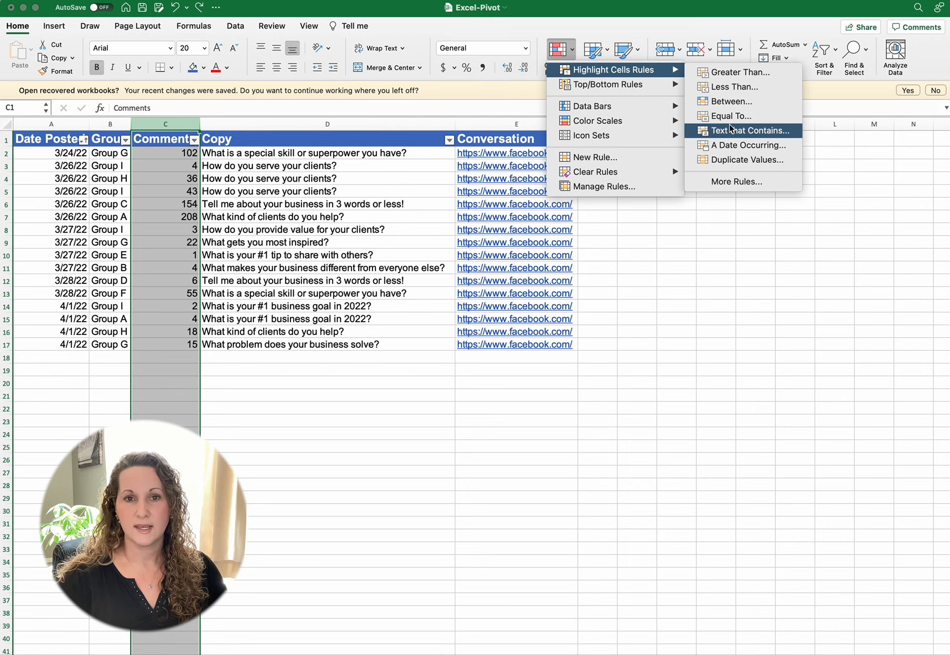
left_click(728, 73)
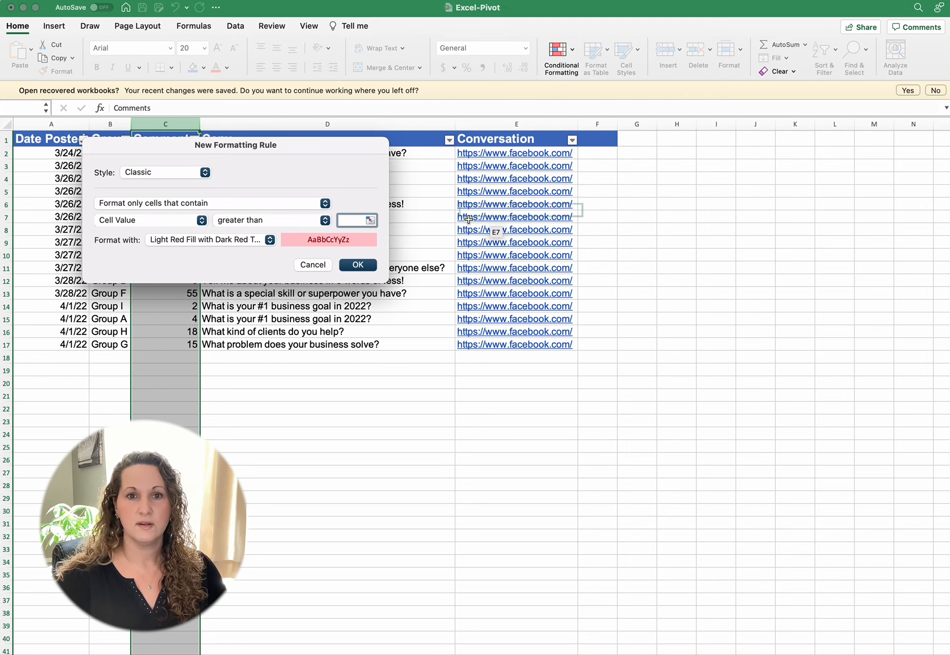
type("100")
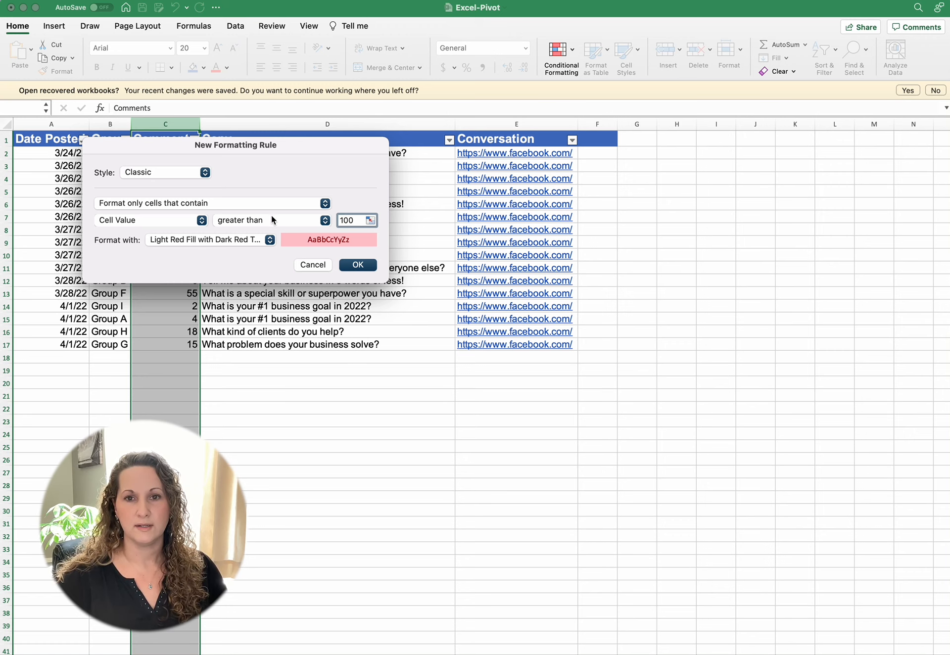
left_click(212, 240)
left_click(212, 269)
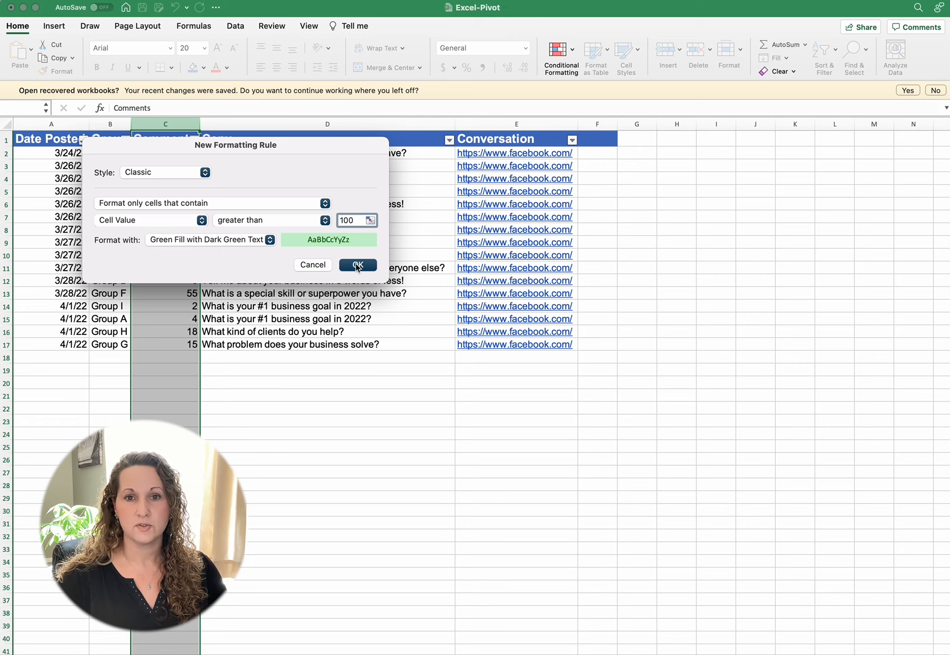
left_click(288, 222)
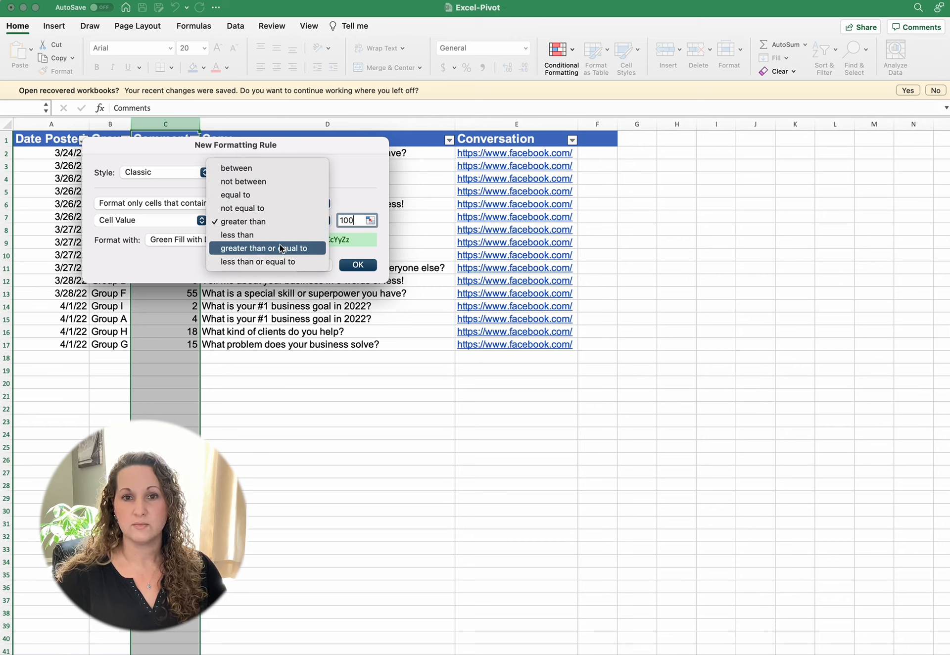
left_click(280, 249)
left_click(366, 267)
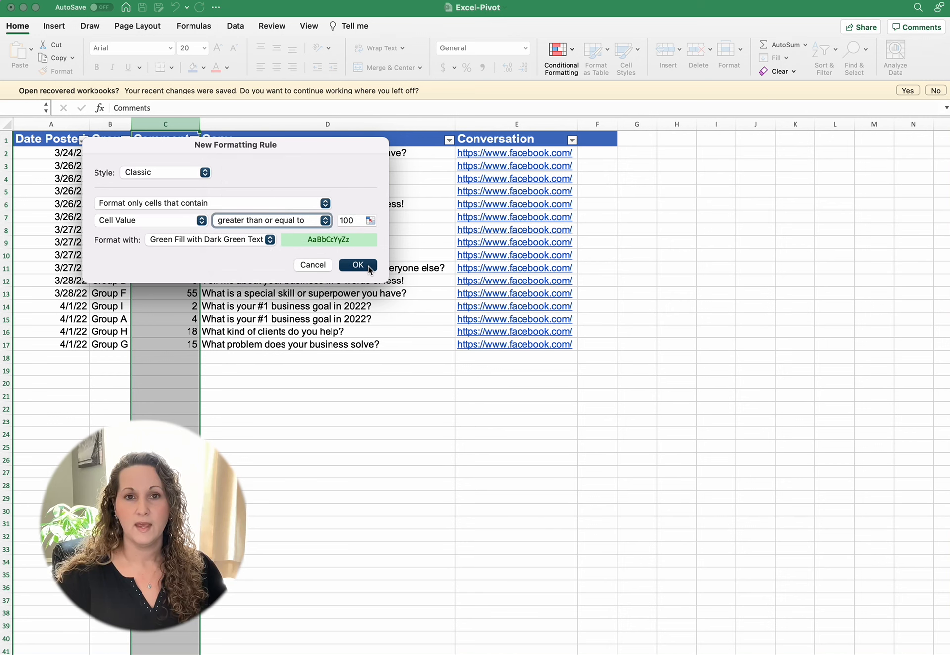
left_click(250, 383)
left_click(178, 153)
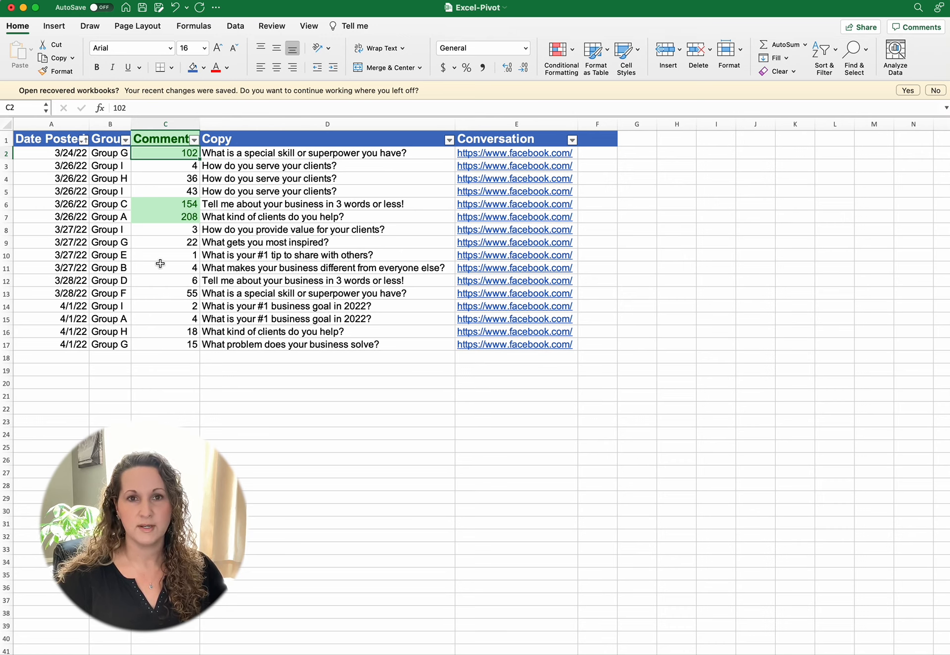
Step: Undo the conditional highlighting rule on the Comments column
key("super+z")
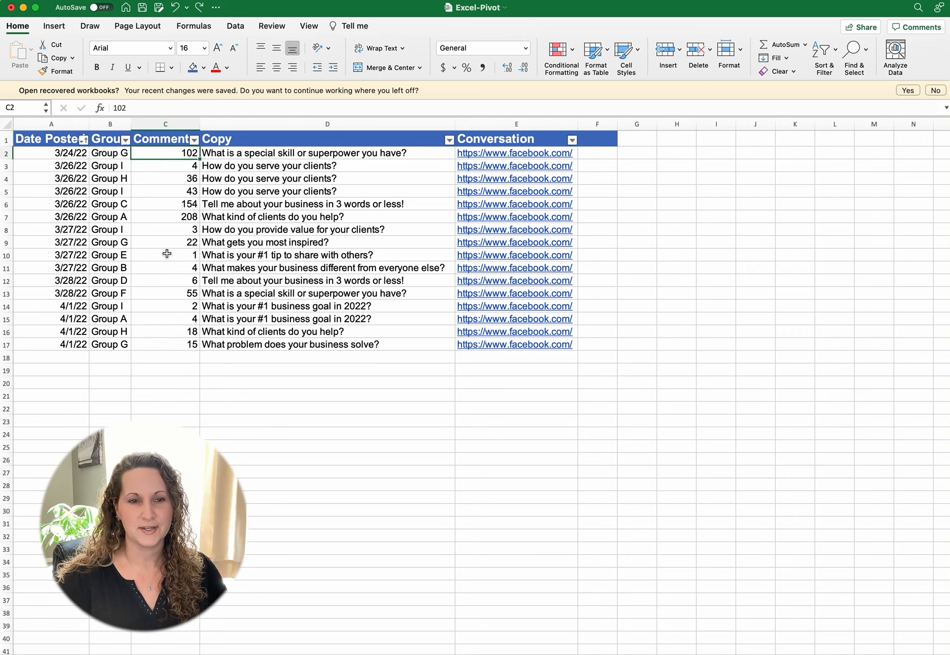
left_click(207, 347)
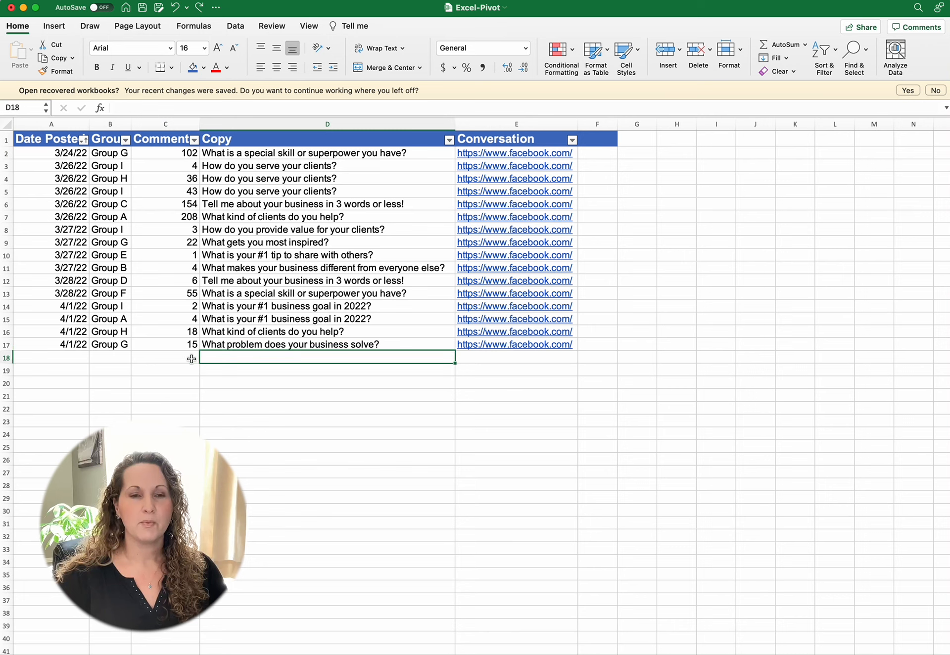
Step: Start creating a PivotTable from the table that begins at the Date Posted header in A1
left_click(61, 155)
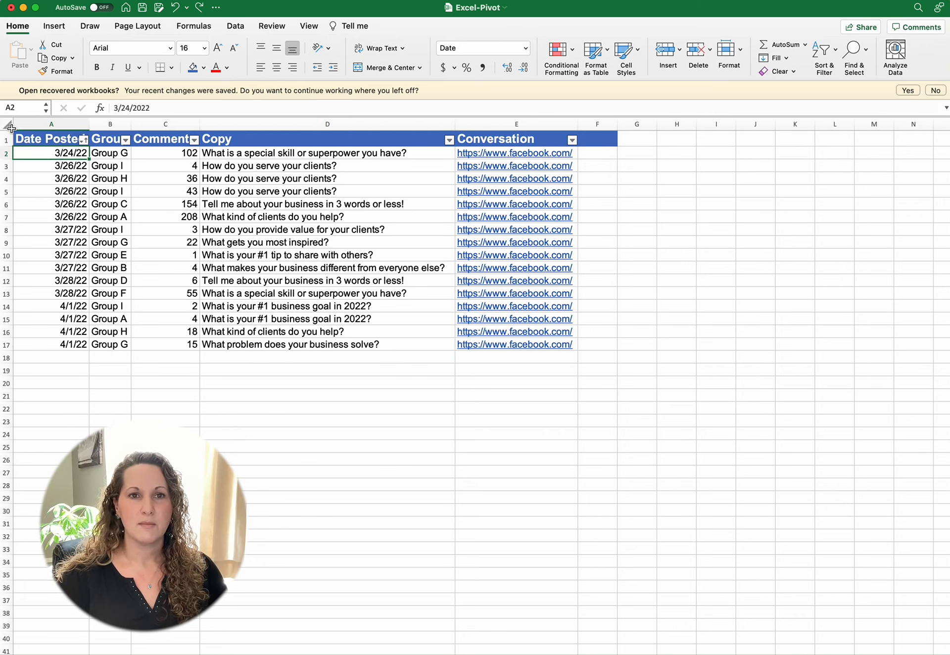
left_click(44, 139)
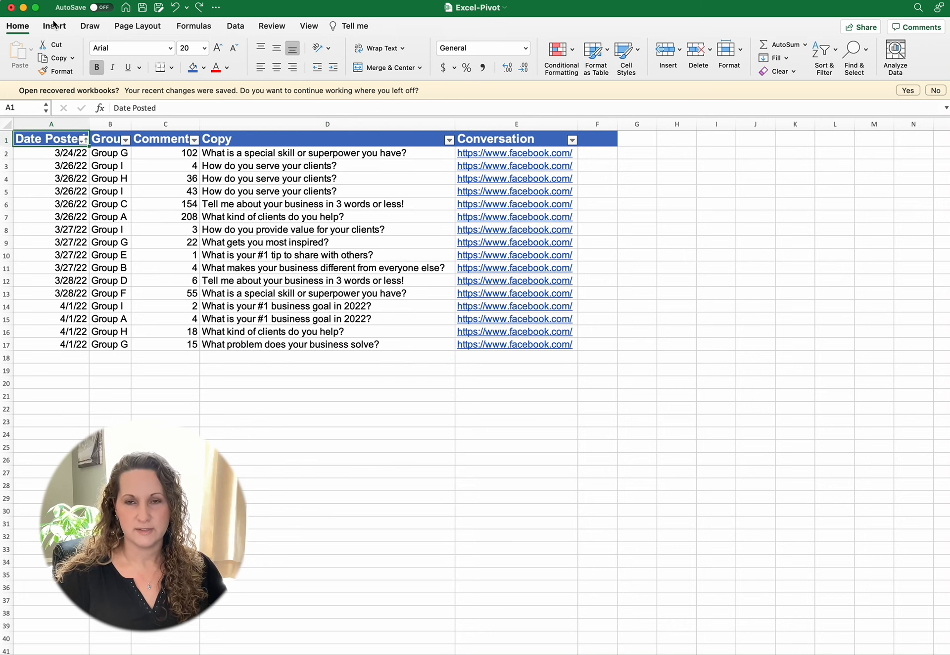
left_click(53, 27)
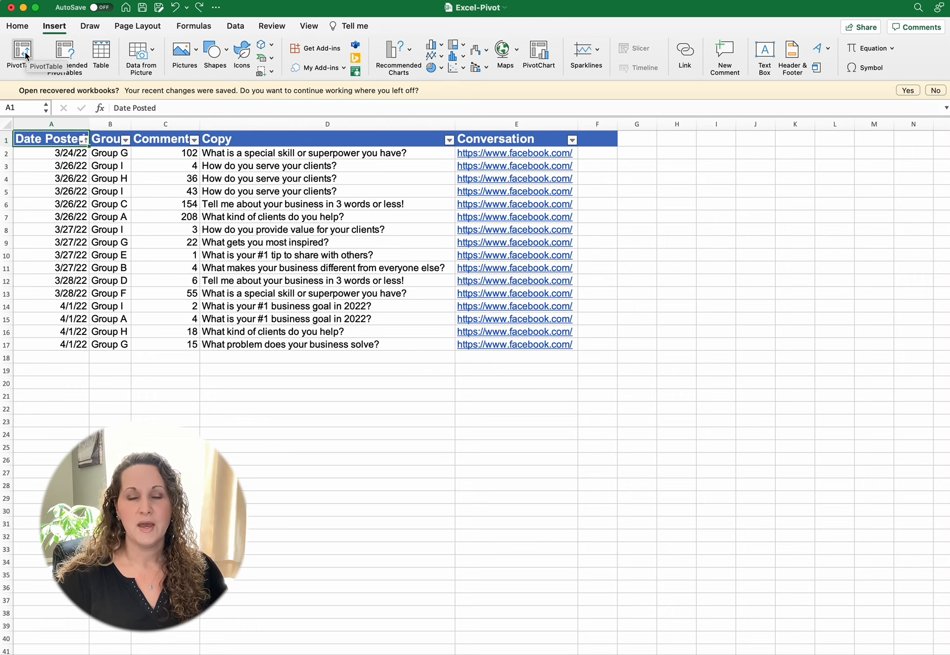
left_click(22, 53)
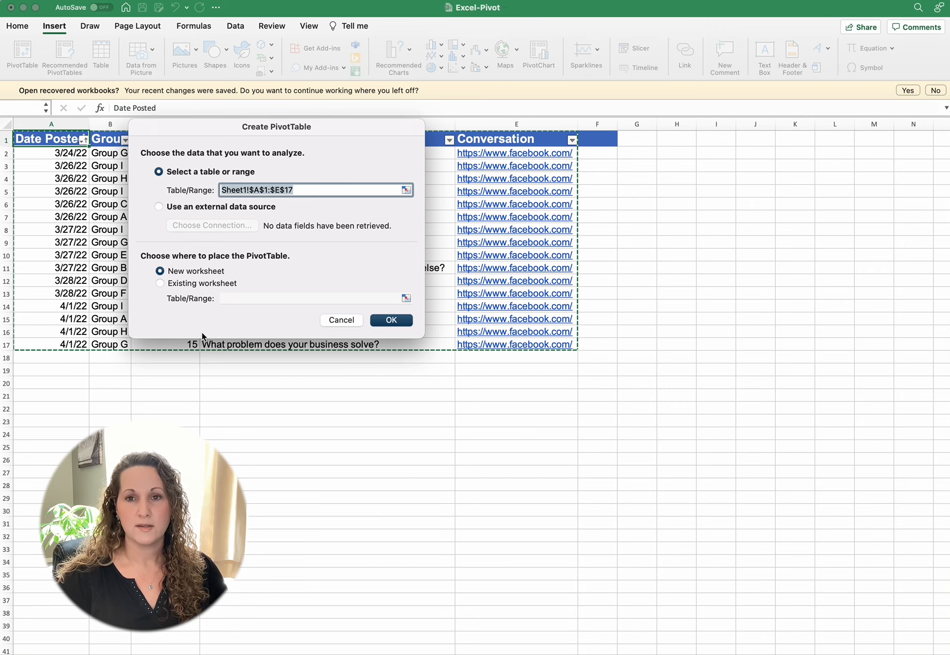
Step: Set the PivotTable's source range to the entire columns A through E of Sheet1
left_click(406, 190)
left_click_drag(30, 134, 492, 638)
left_click(517, 123)
left_click_drag(517, 123, 78, 123)
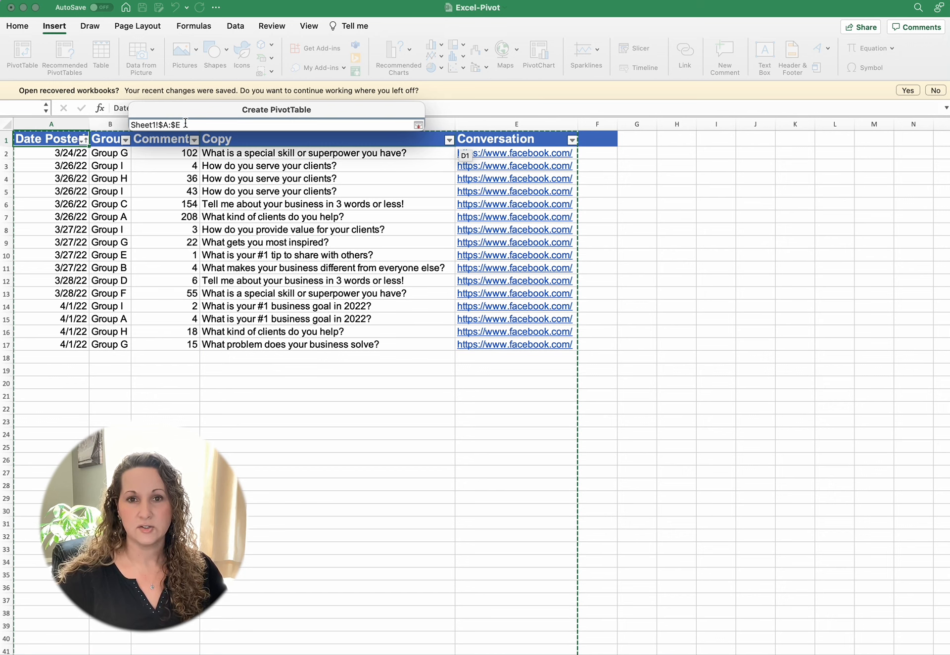
Step: Create the PivotTable on a new worksheet with Group as the rows and the sum of Comments as the values
key("Return")
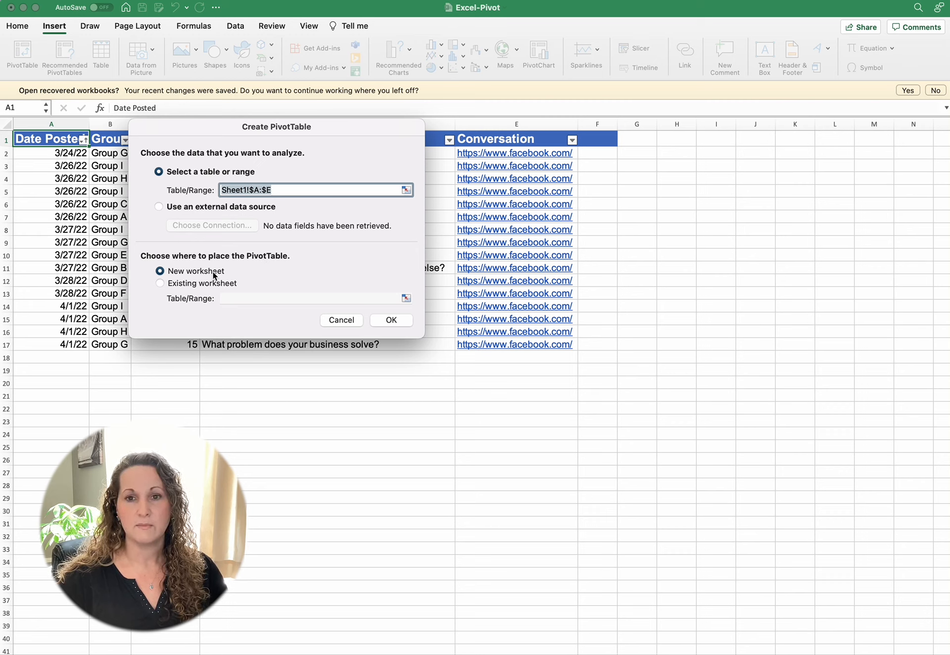
left_click(393, 320)
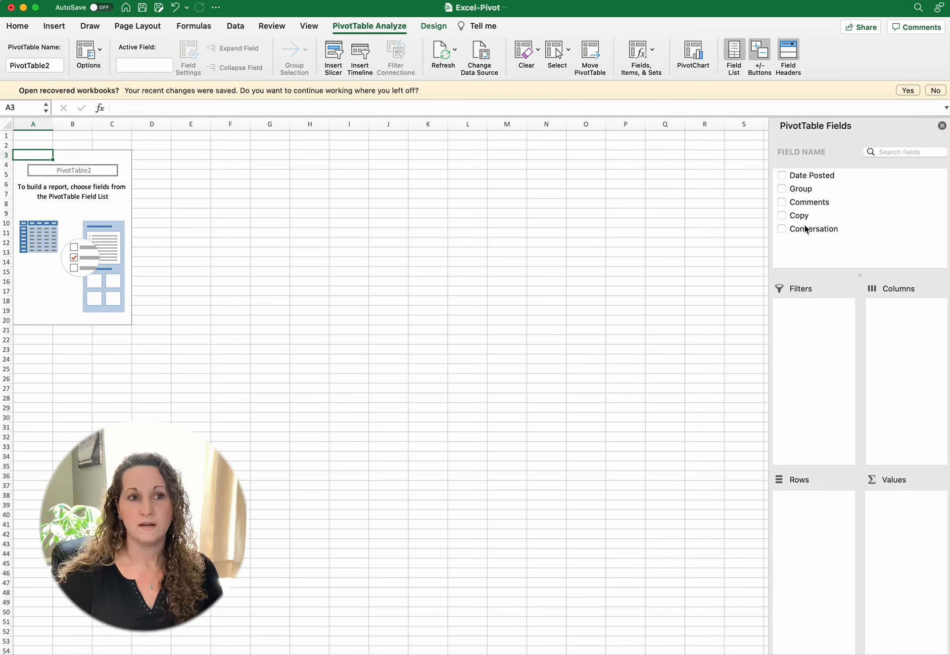
left_click(799, 189)
left_click_drag(799, 189, 803, 526)
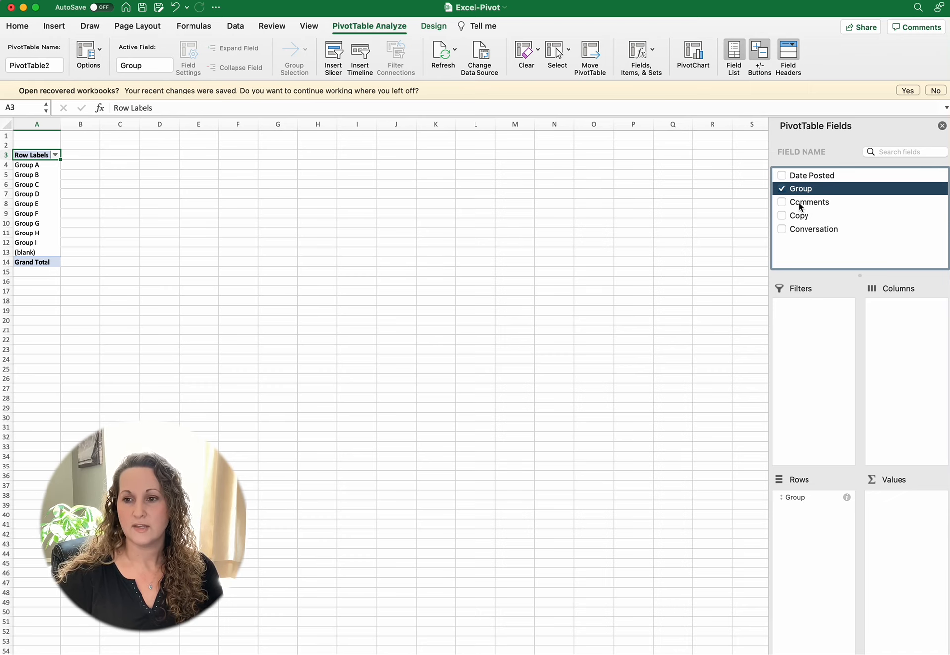
left_click_drag(800, 205, 893, 533)
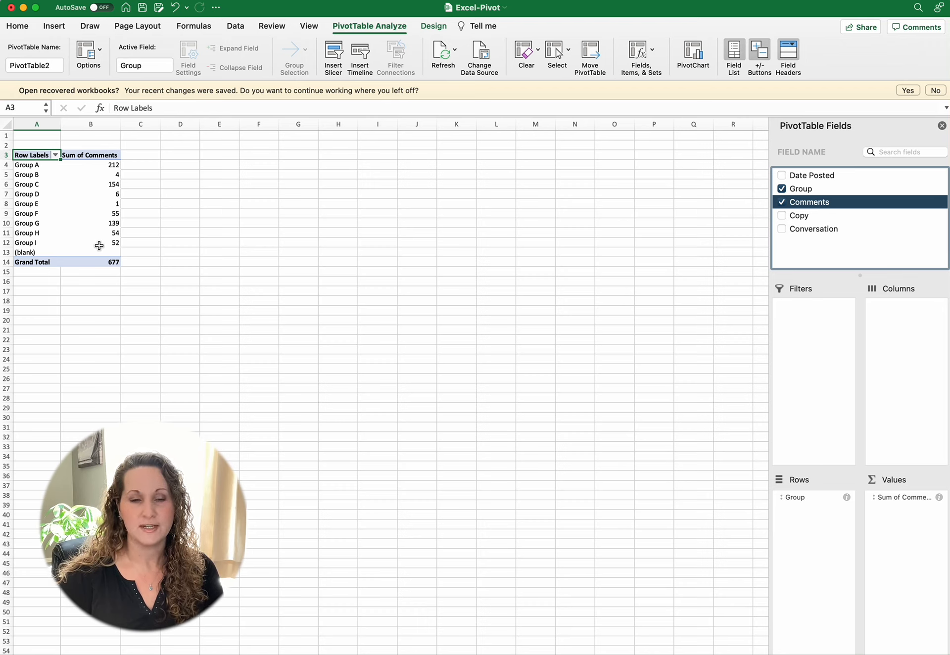
scroll(386, 346, "up", 1)
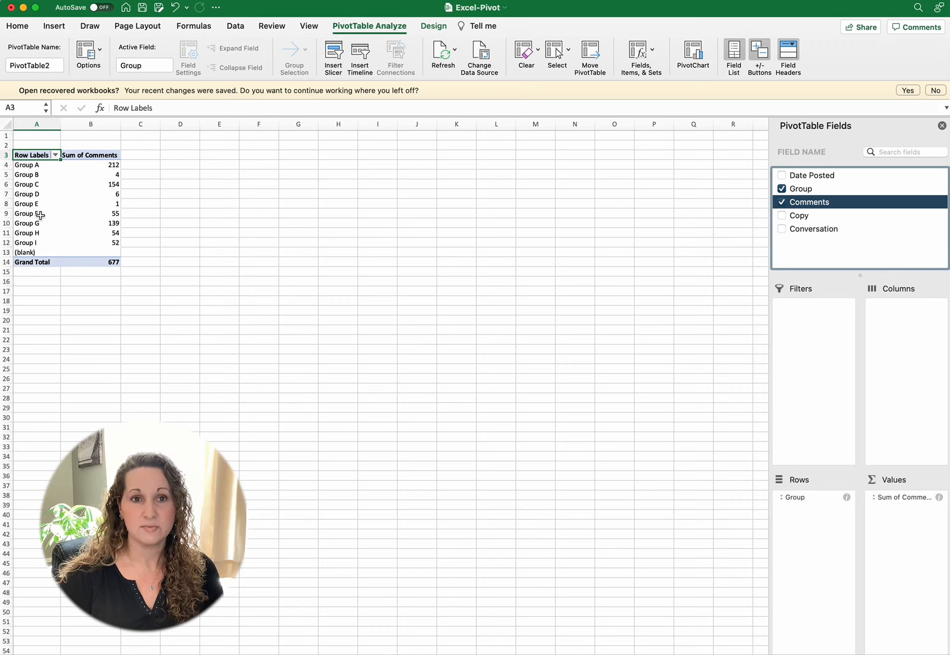
Step: Sort the PivotTable's groups by Sum of Comments in descending order
left_click(56, 156)
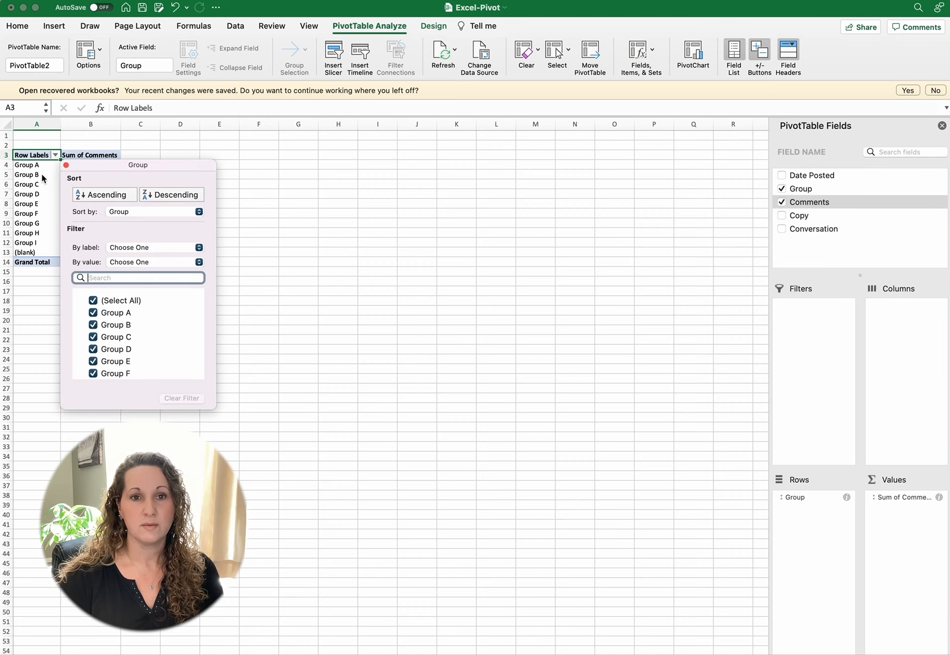
left_click_drag(123, 163, 231, 153)
left_click(255, 200)
left_click(257, 214)
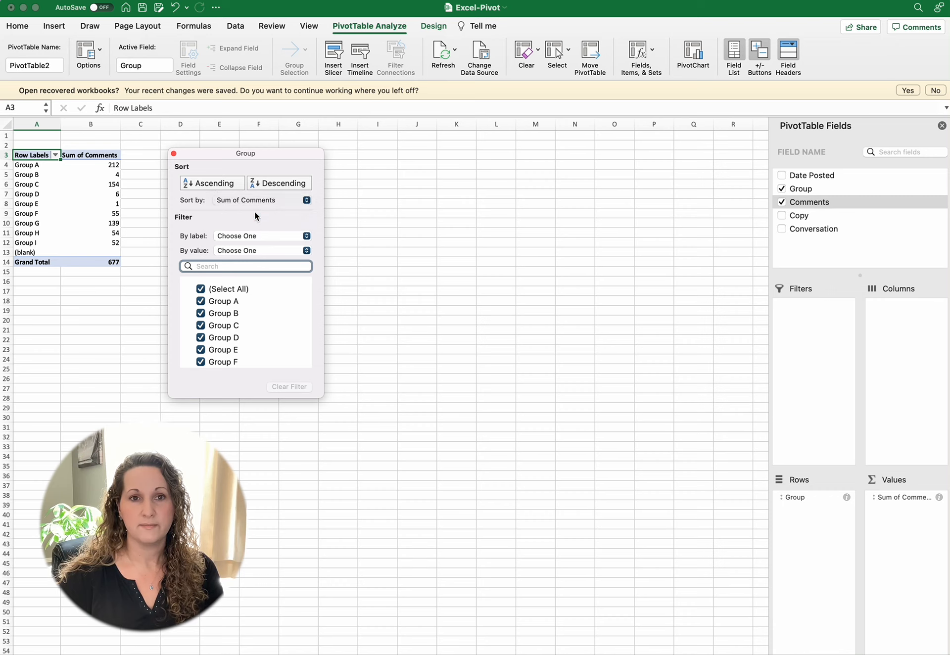
left_click(236, 182)
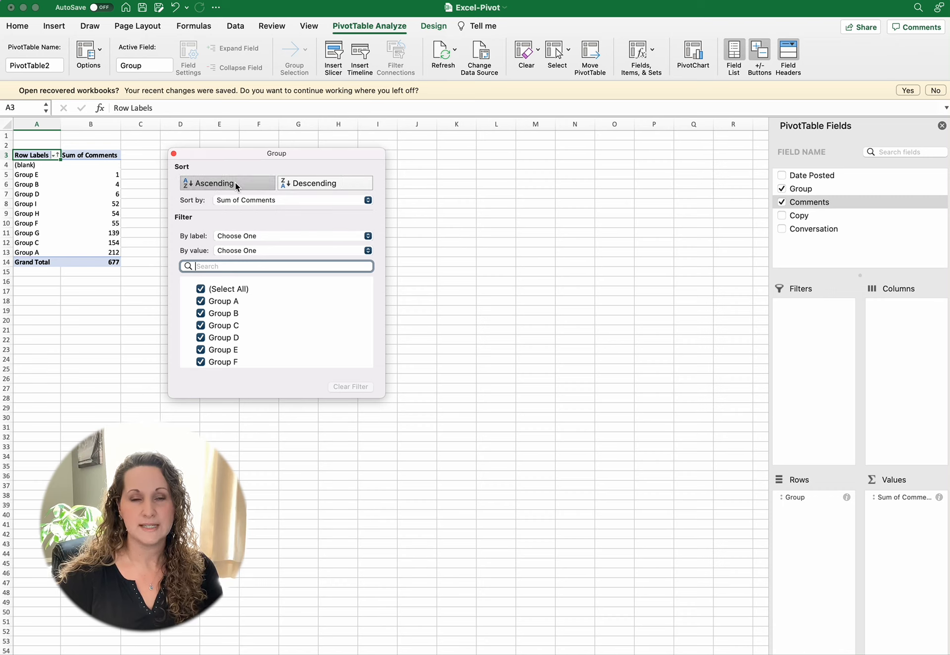
left_click(310, 188)
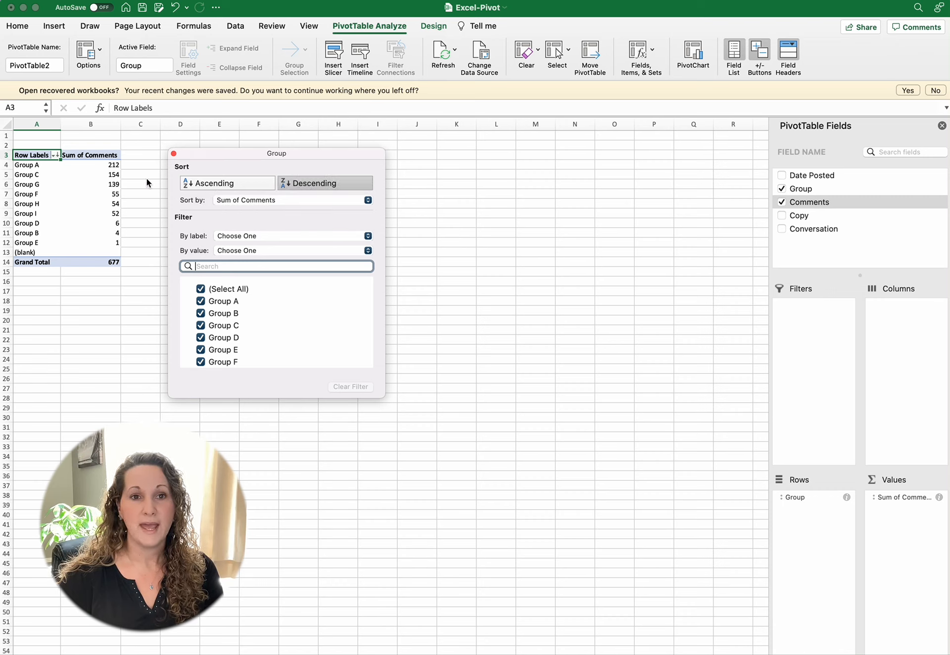
left_click(52, 164)
left_click(41, 164)
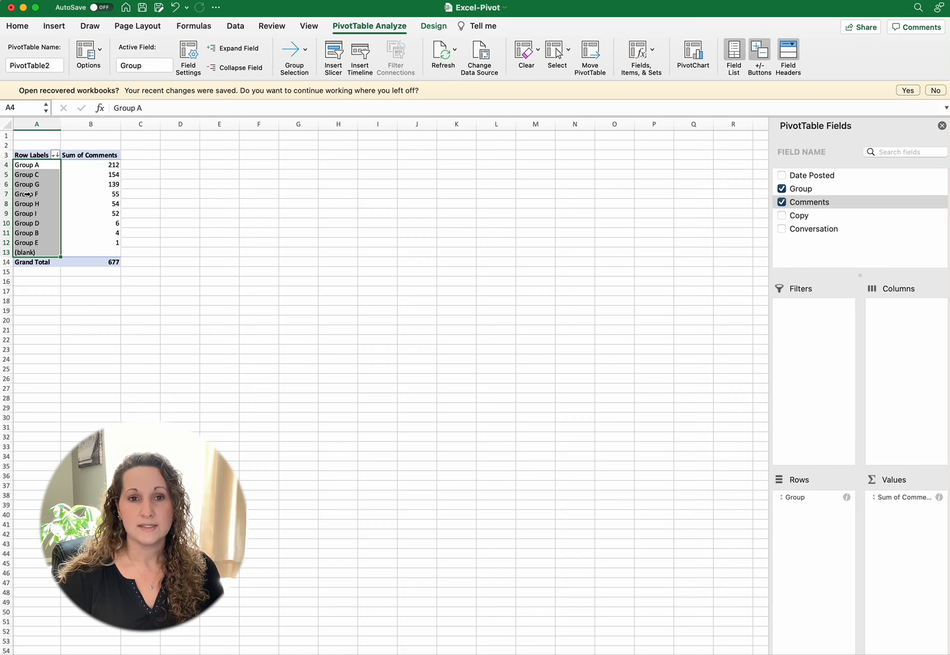
left_click(229, 271)
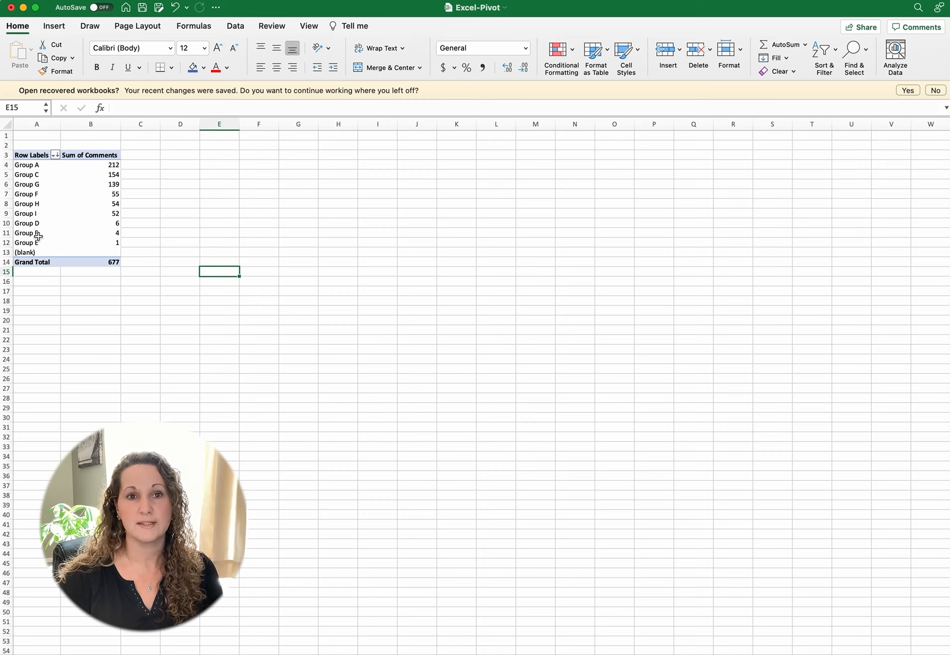
Step: Enlarge the font of the entire PivotTable sheet to 22 and fit the column widths to their contents
left_click(6, 122)
left_click(217, 48)
left_click(218, 48)
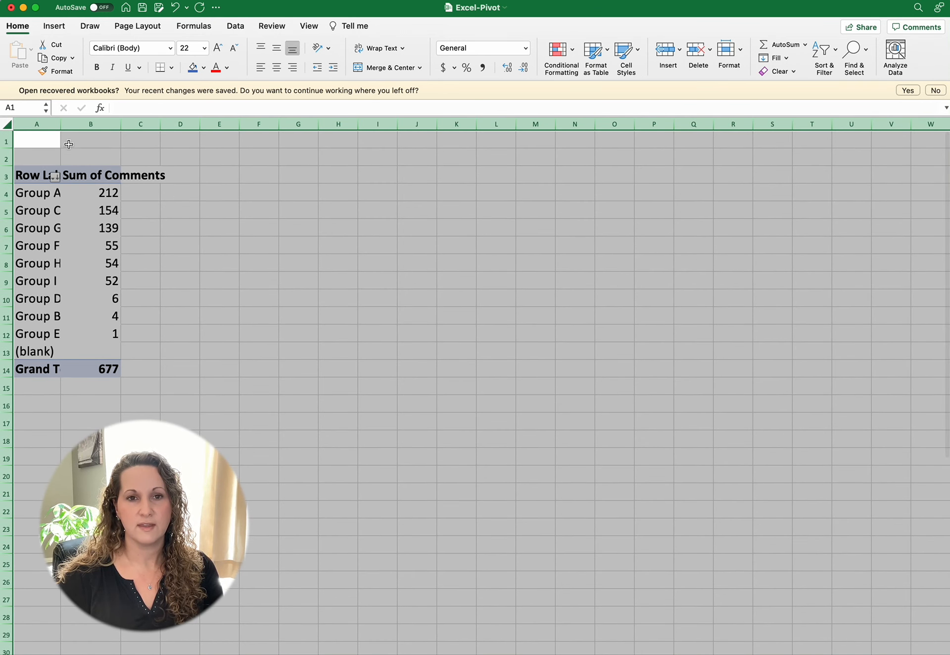
double_click(60, 125)
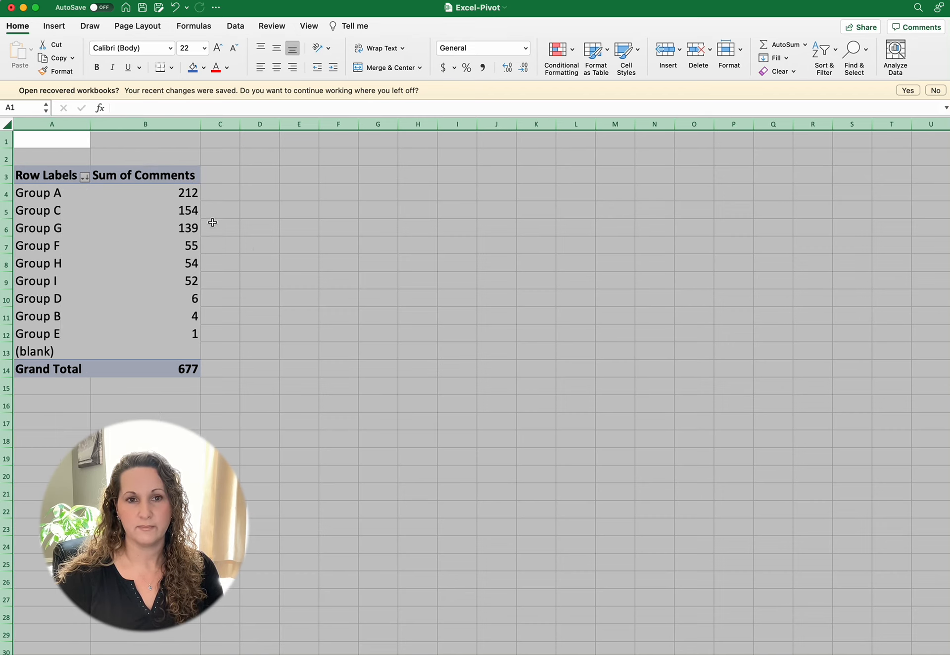
left_click(266, 263)
left_click(219, 439)
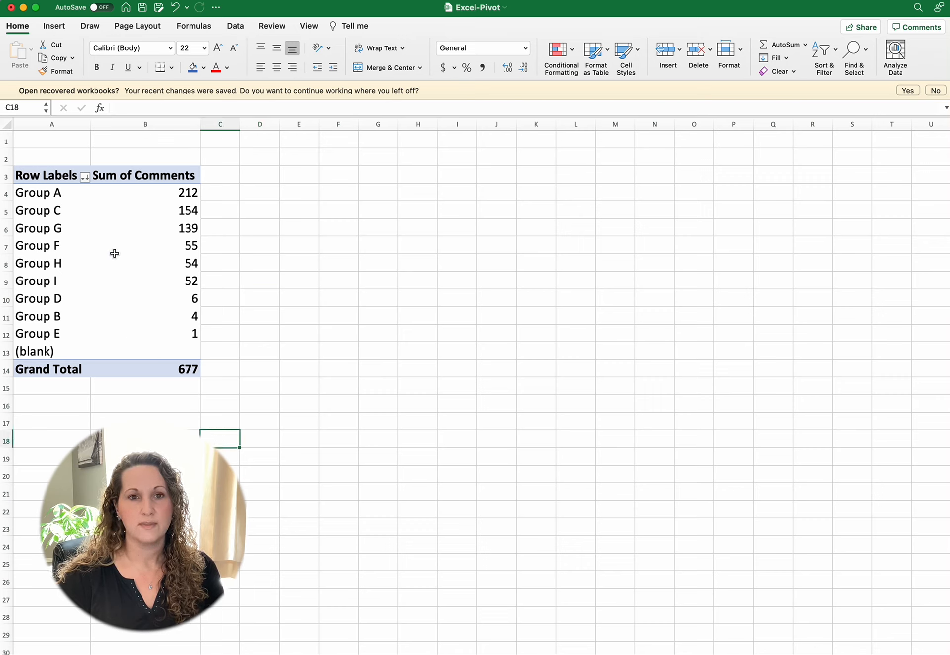
left_click(272, 282)
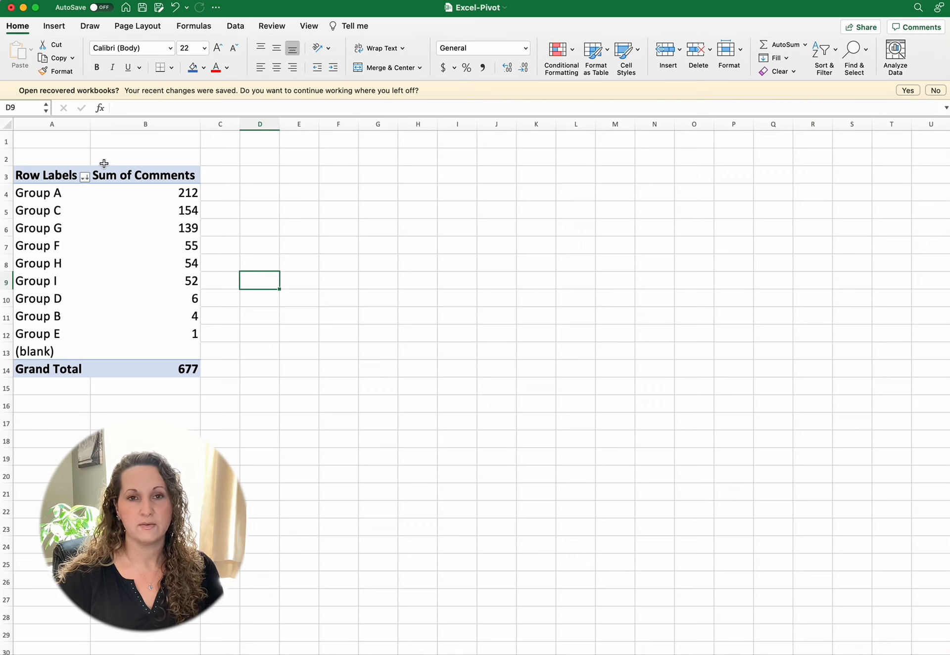
Step: Replace the Group field with Date Posted in the PivotTable's rows
left_click(111, 217)
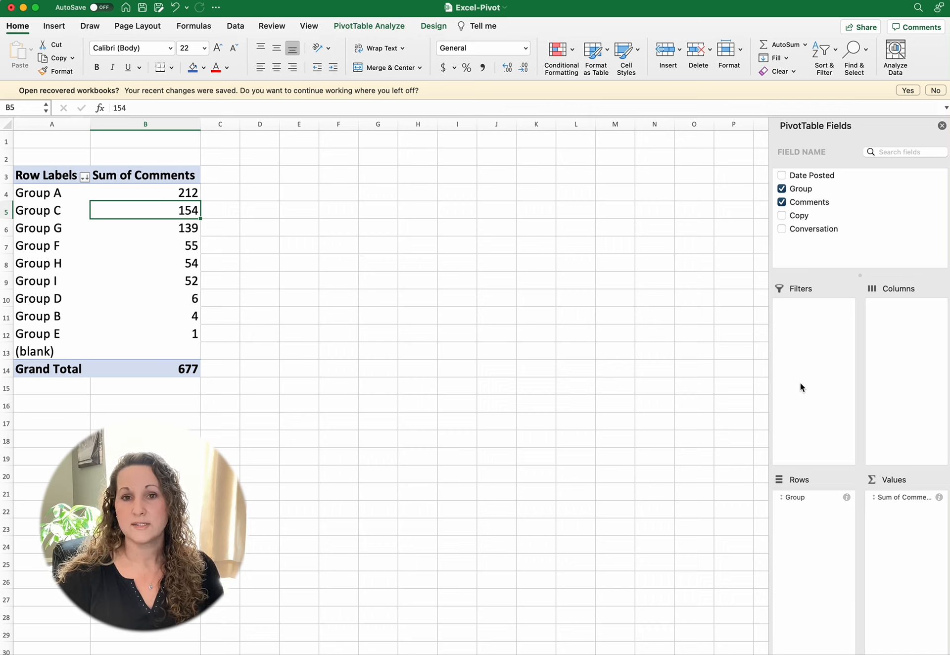
left_click(784, 188)
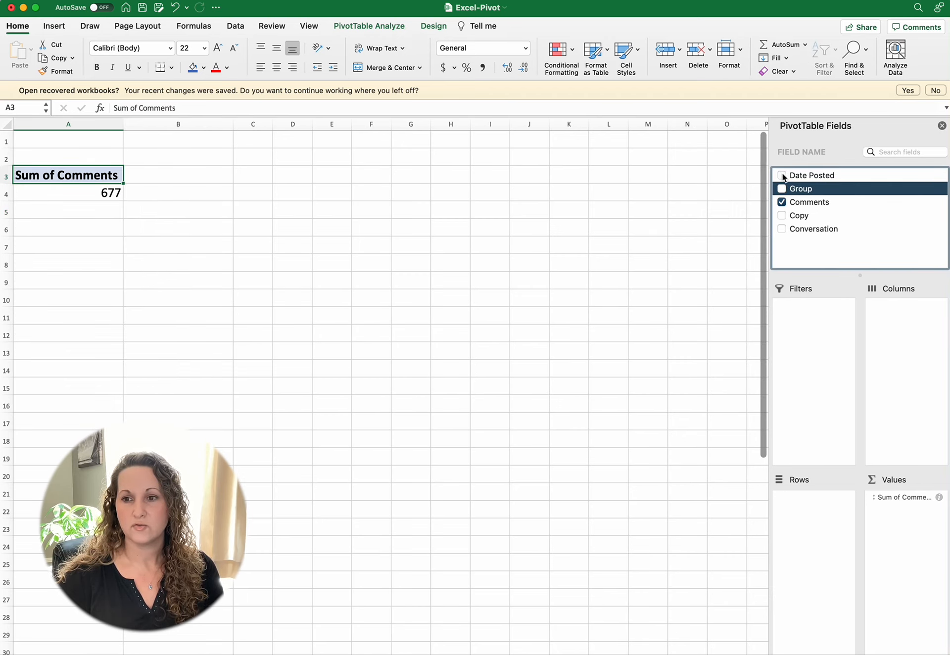
left_click_drag(812, 176, 793, 522)
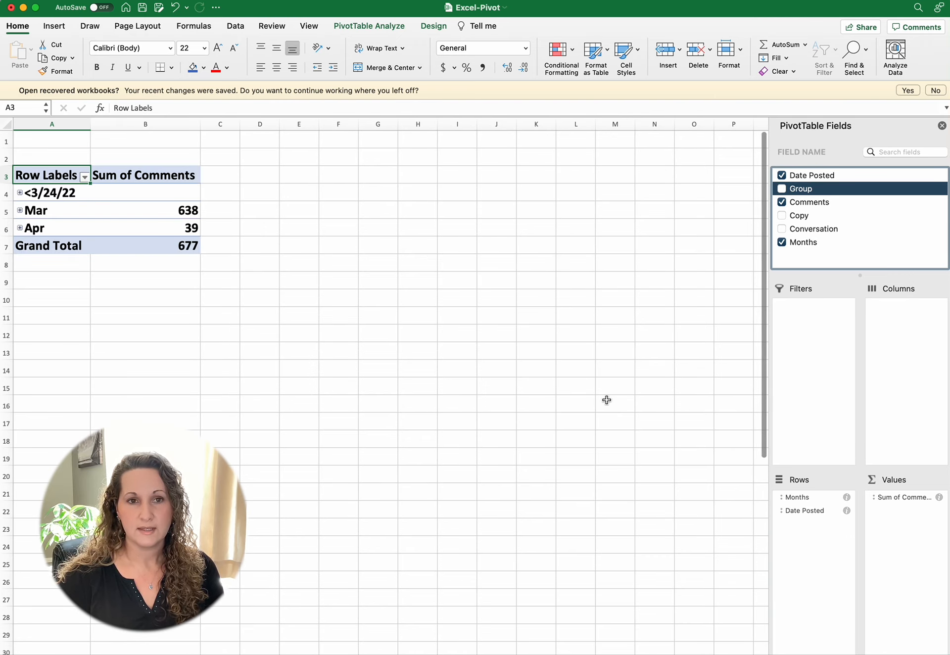
Step: Expand the Mar, Apr and <3/24/22 groups in the PivotTable to view their individual dates
left_click(21, 212)
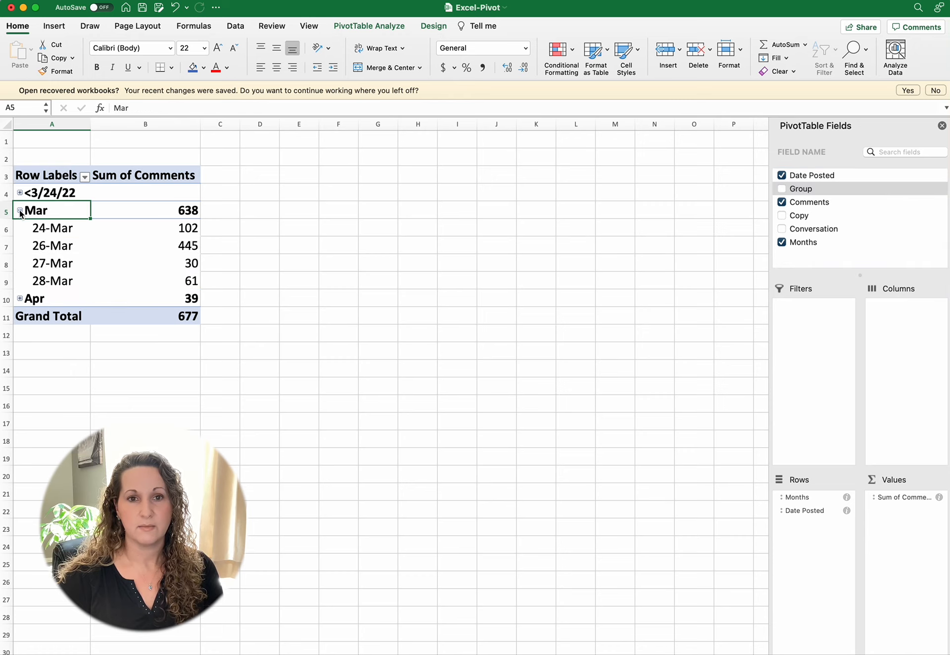
left_click(21, 299)
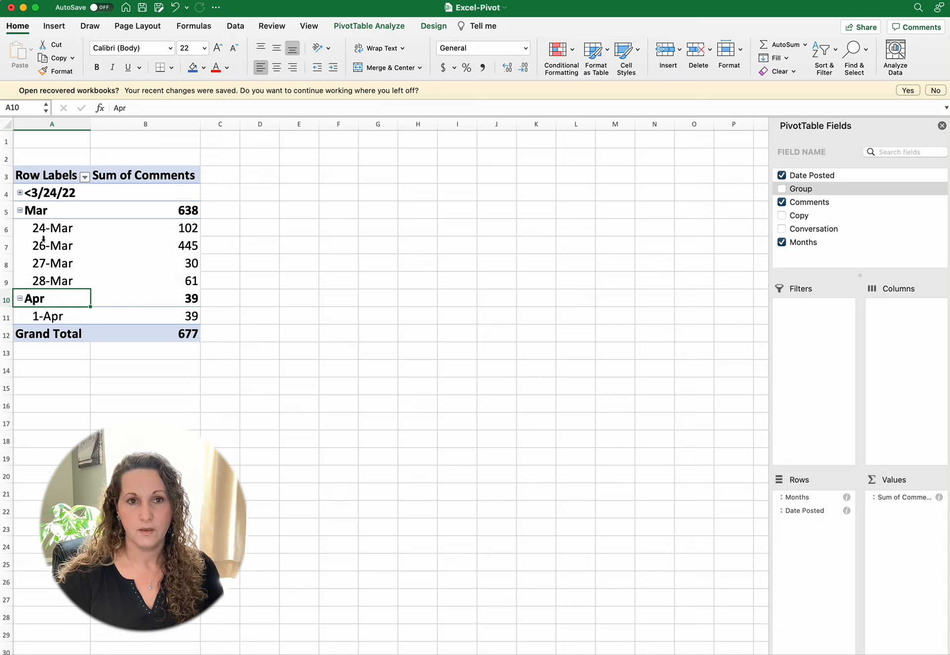
left_click(20, 193)
left_click(48, 210)
left_click(49, 194)
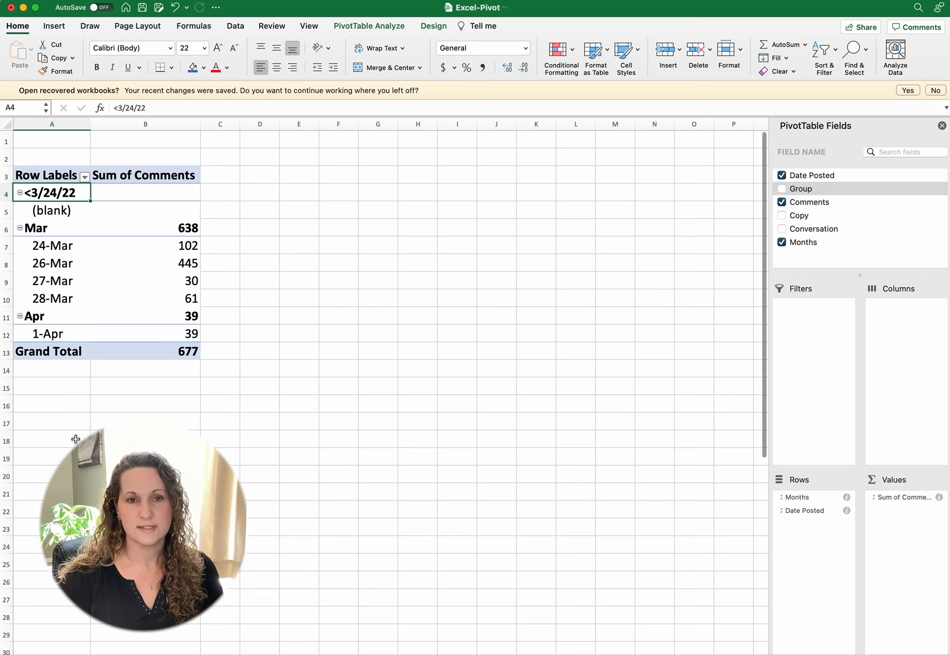
Step: Filter the PivotTable's Months field to exclude the <3/24/22 and >4/2/22 entries
left_click(85, 176)
left_click(123, 356)
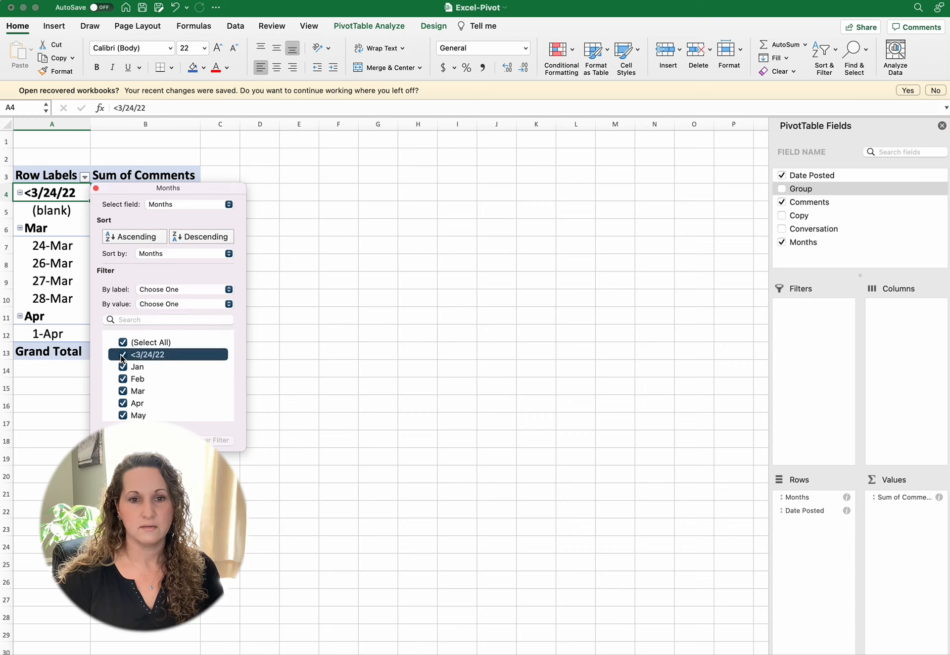
left_click(123, 356)
scroll(131, 406, "down", 5)
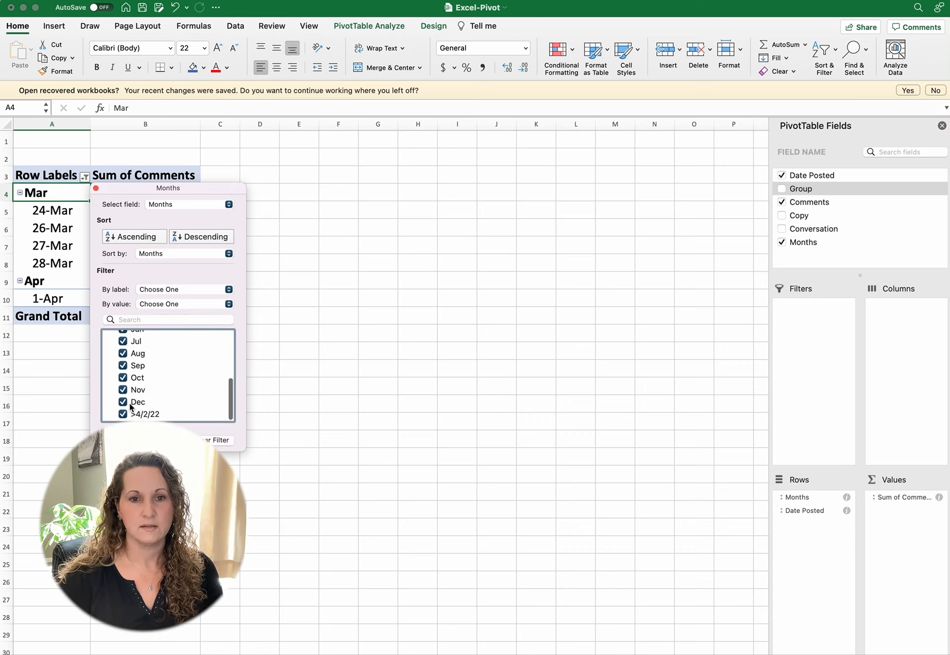
left_click(123, 415)
scroll(153, 361, "up", 5)
left_click(96, 188)
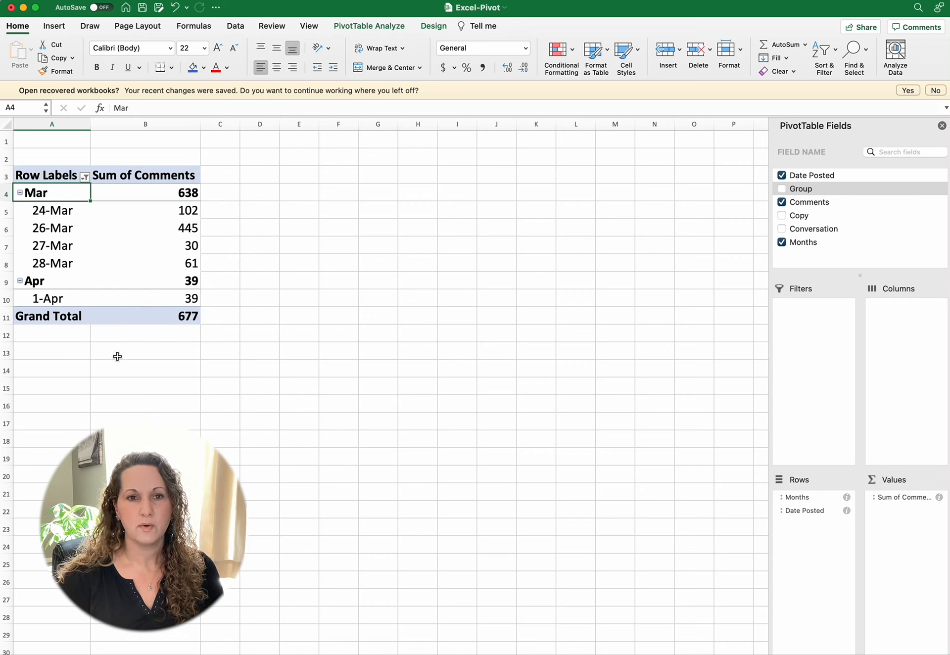
Step: Choose Sum of Comments as the sort basis for the Months field, without applying a sort order
left_click(85, 177)
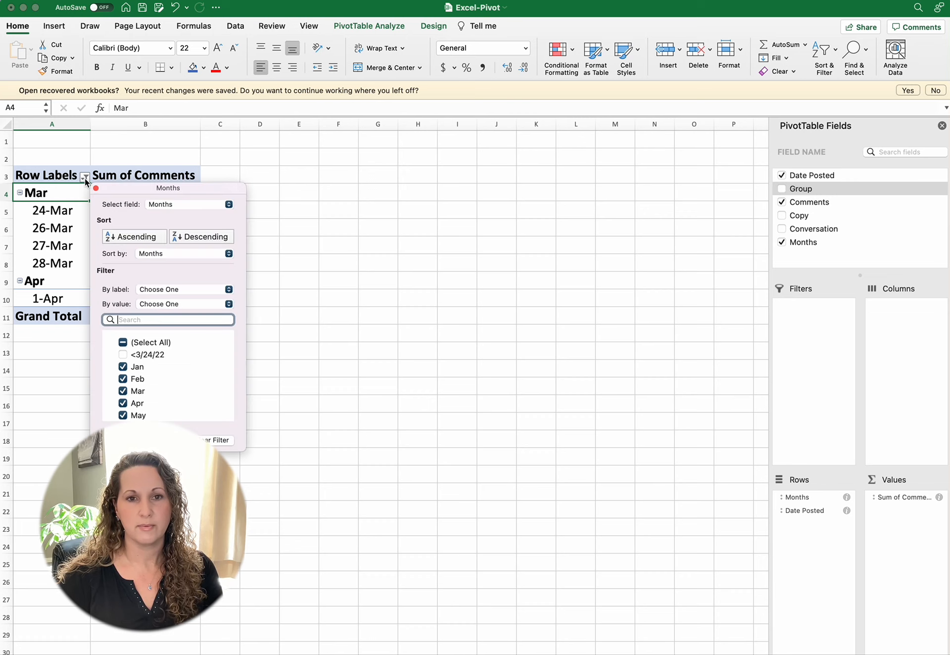
left_click(153, 254)
left_click(157, 268)
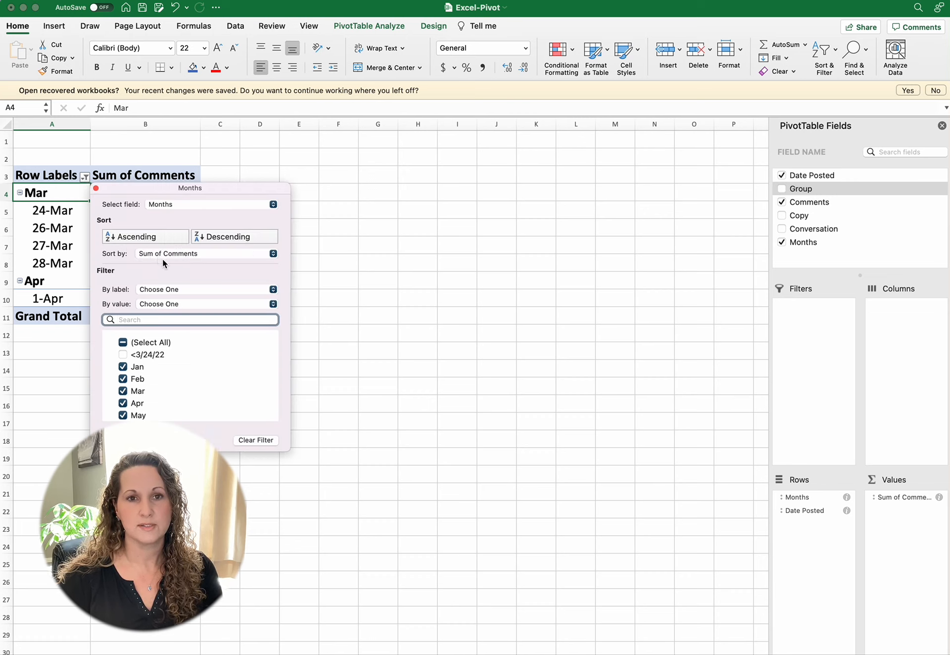
left_click(96, 188)
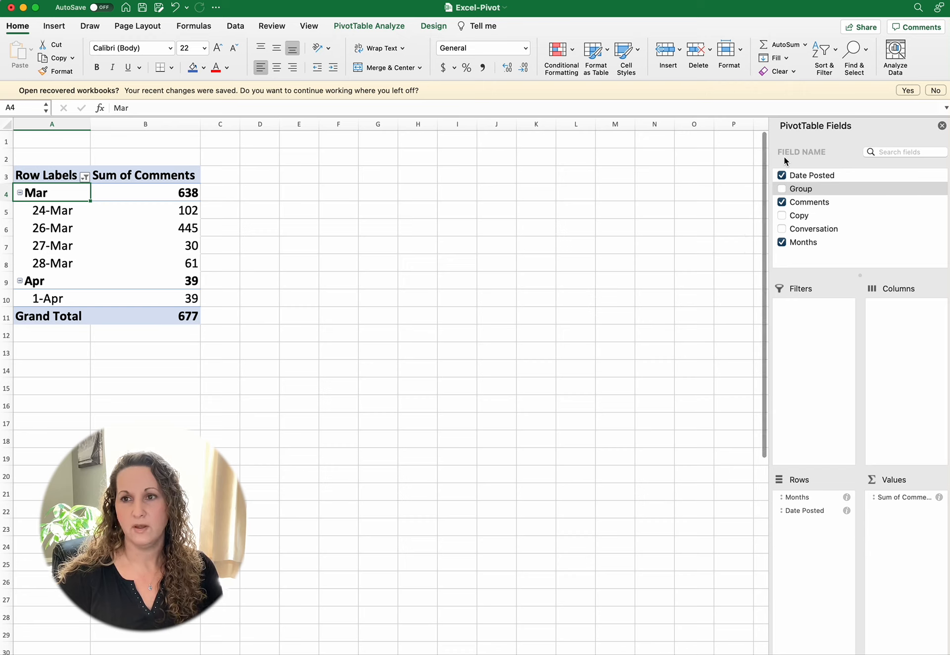
Step: Remove the Months and Date Posted fields from the PivotTable, keeping only the sum of Comments
left_click(782, 174)
left_click(782, 243)
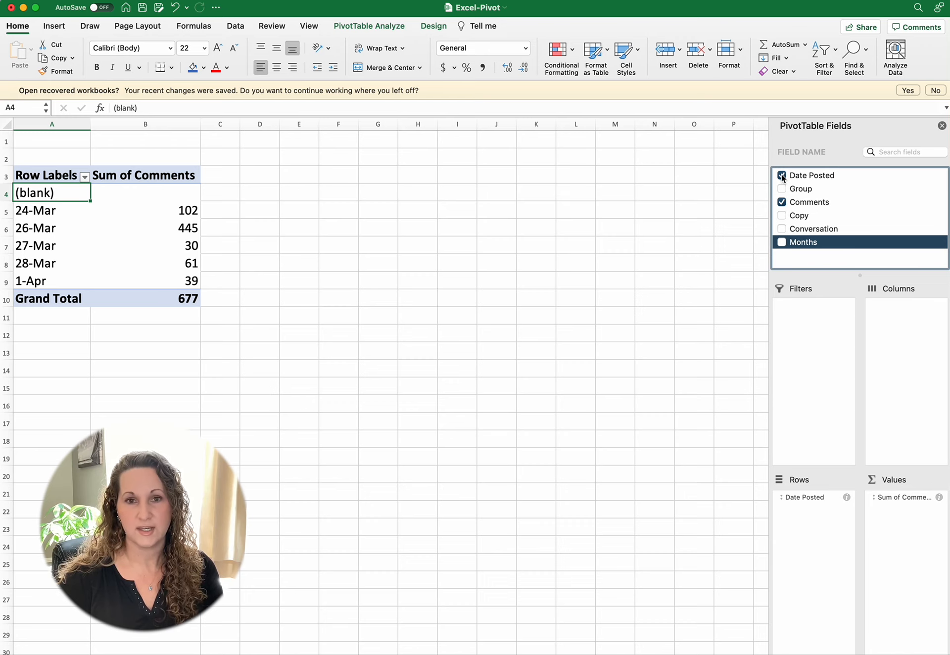
left_click(782, 176)
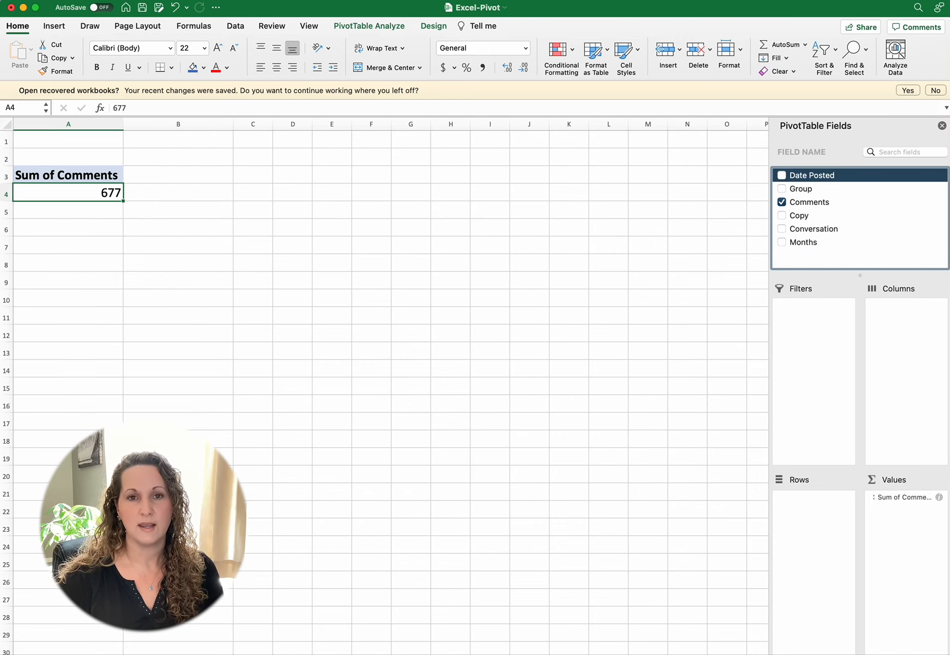
Step: Check the repeated questions in the source sheet's Copy column, and add the Copy field to the PivotTable's rows
left_click(121, 653)
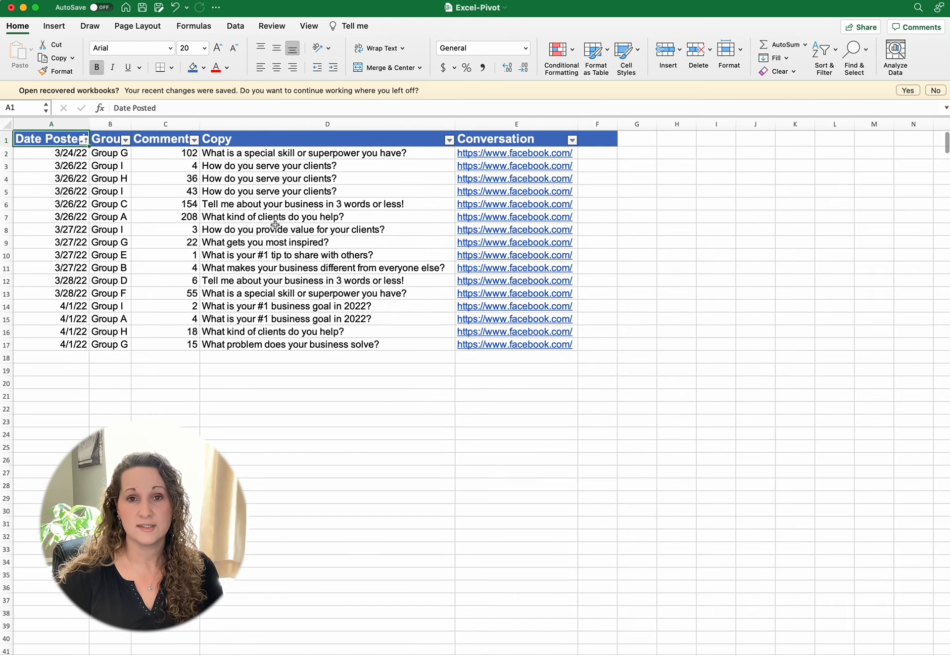
left_click(279, 165)
left_click(275, 178)
left_click(274, 193)
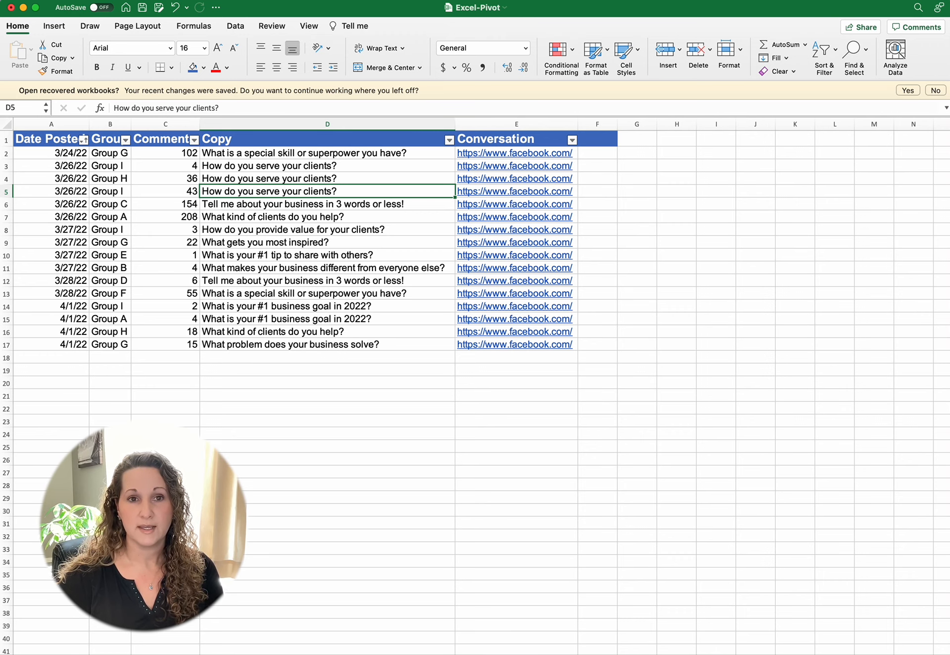
left_click(62, 654)
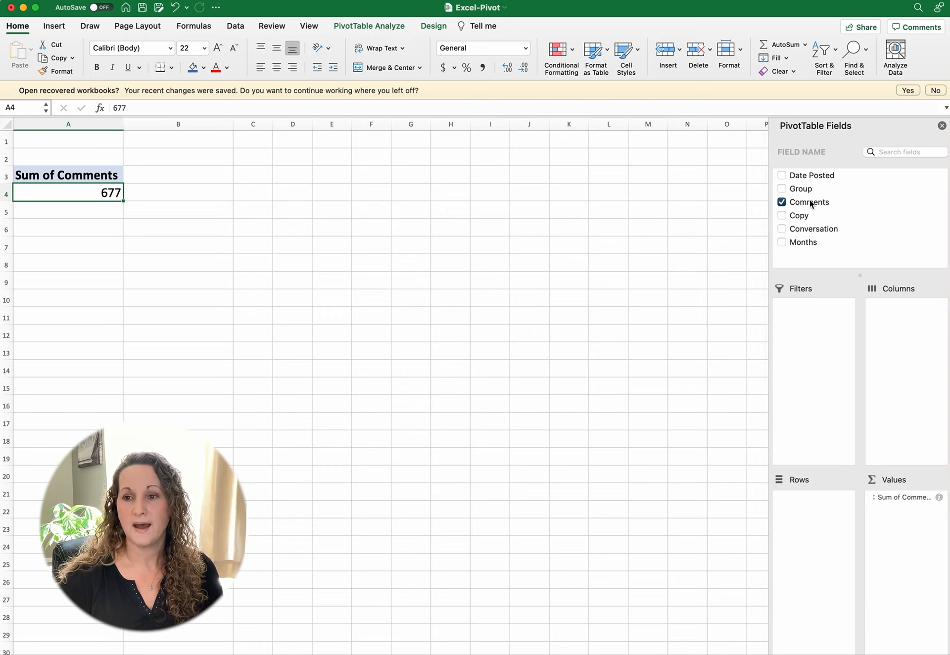
left_click_drag(802, 216, 787, 517)
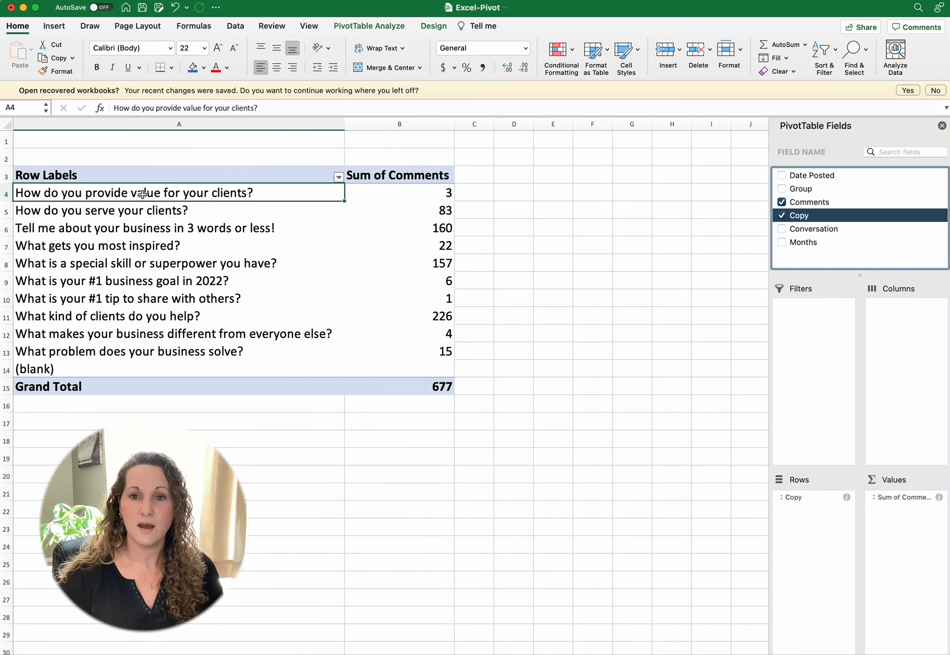
left_click(512, 280)
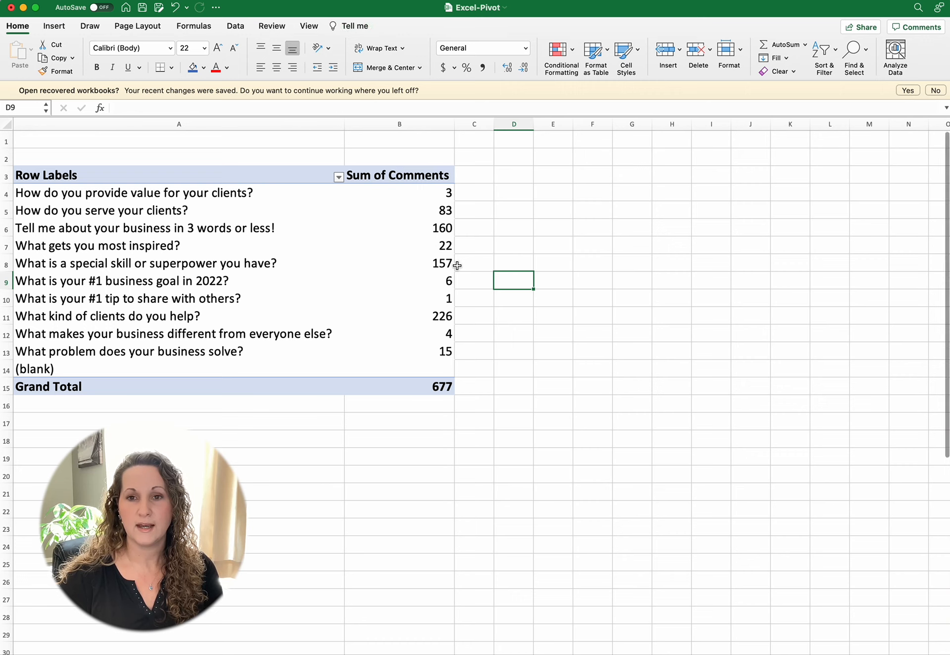
left_click(94, 194)
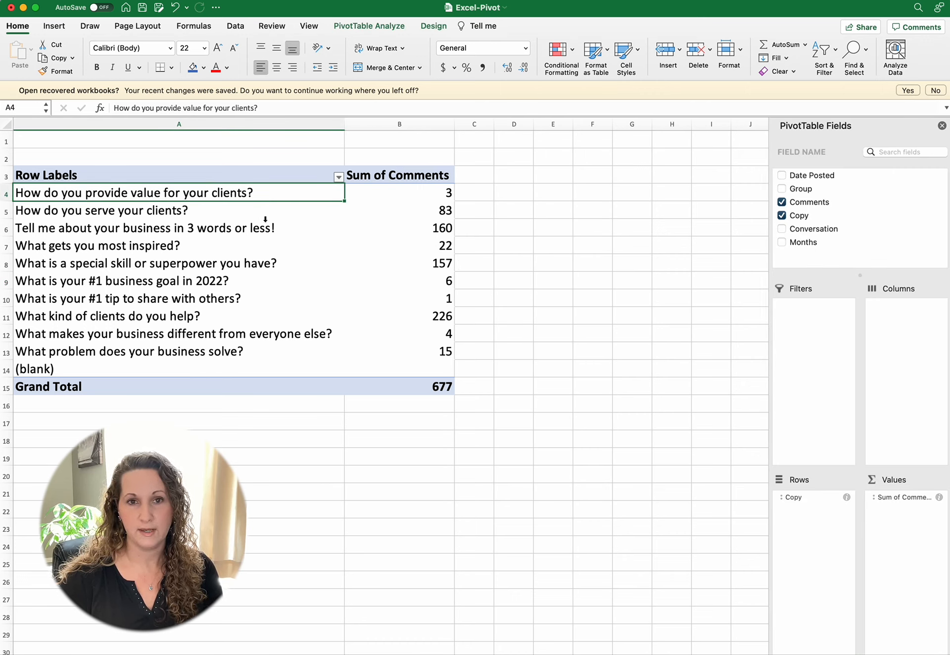
Step: Add the Group field to the PivotTable's rows below Copy, and reorder the two so that Copy is nested under Group
left_click(246, 231)
left_click(433, 228)
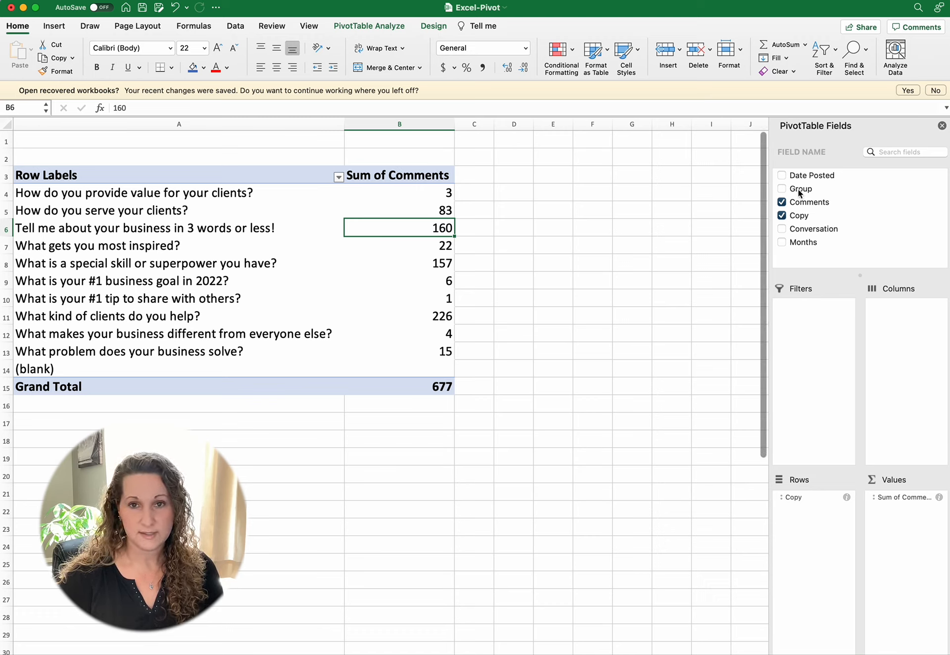
left_click_drag(801, 191, 805, 518)
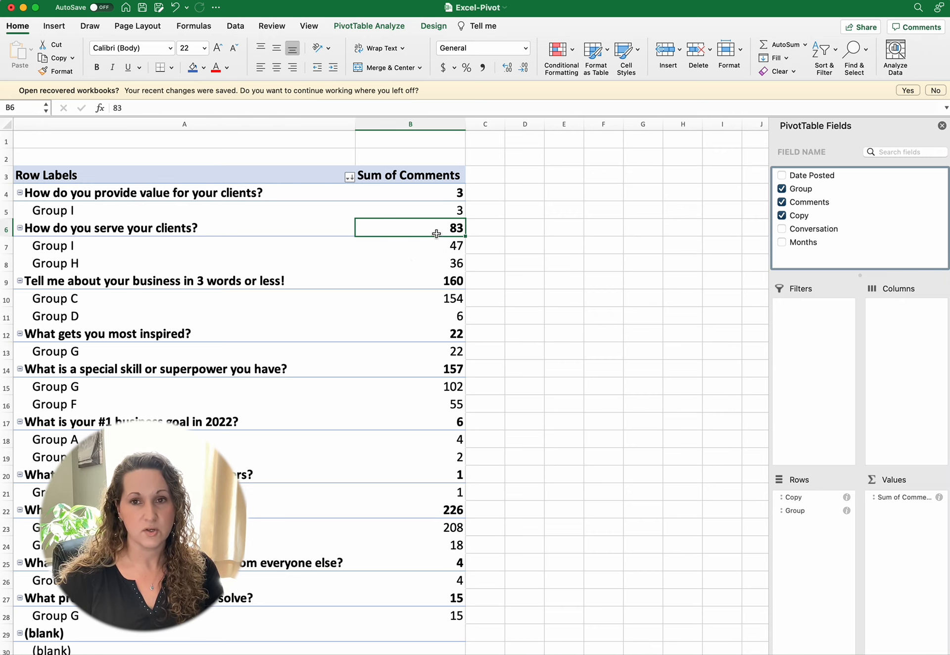
scroll(378, 346, "down", 6)
scroll(378, 346, "up", 4)
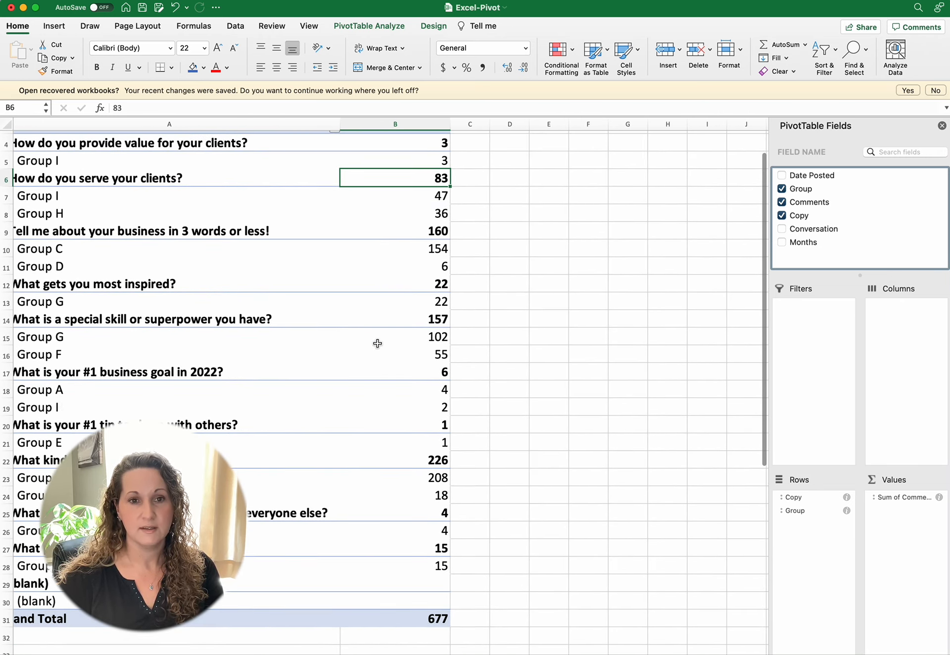
mouse_move(806, 517)
left_mouse_down()
mouse_move(816, 497)
mouse_move(808, 506)
mouse_move(807, 498)
mouse_move(803, 525)
left_mouse_up()
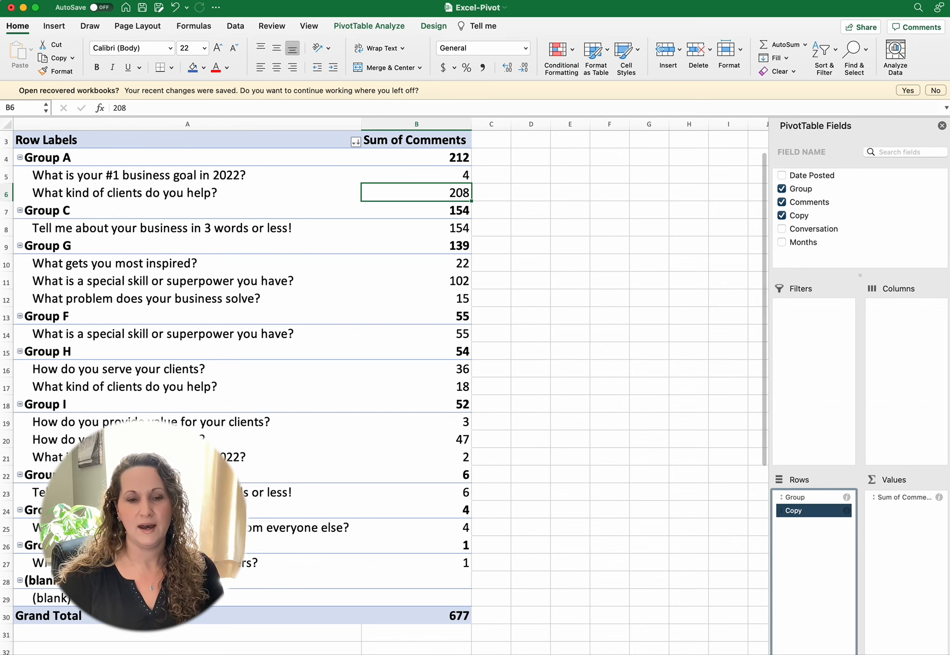
Step: Duplicate the source sheet's four 4/1/22 records from rows 14 to 17 into the empty rows starting at row 18
left_click(109, 653)
left_click(101, 356)
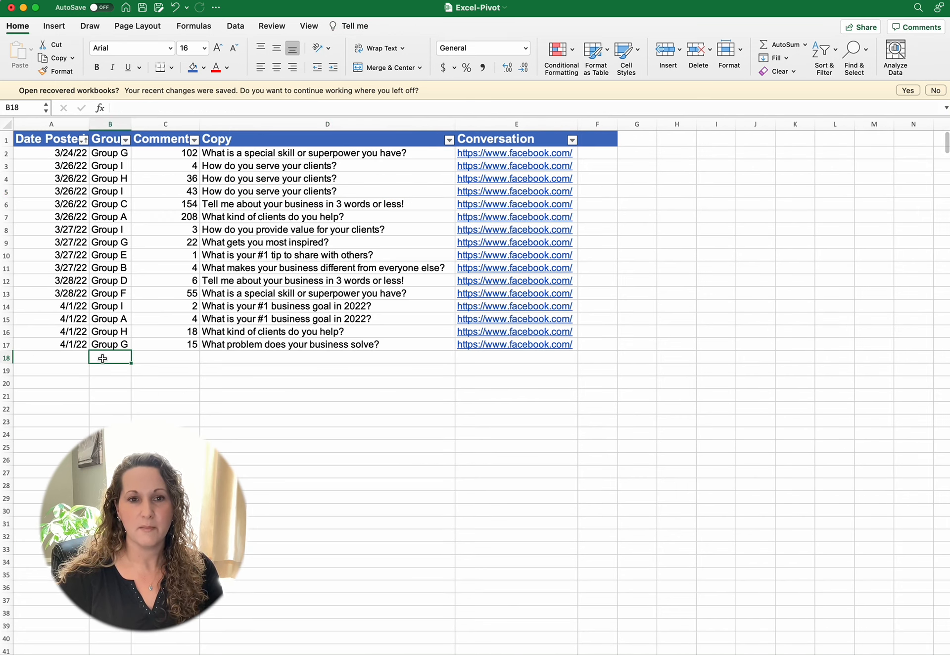
left_click_drag(6, 344, 6, 307)
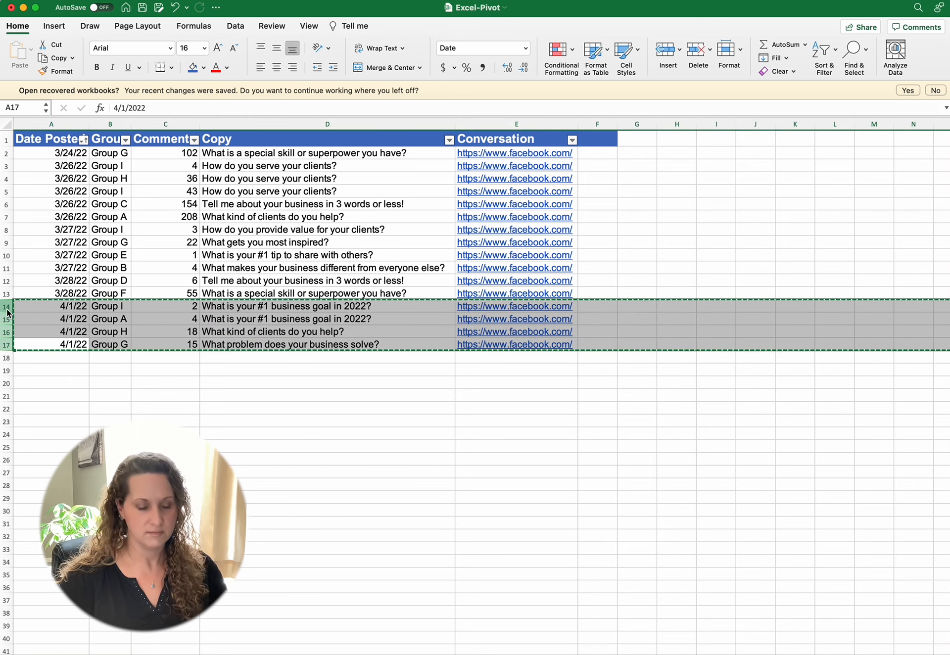
key("super+c")
key("Down")
key("super+v")
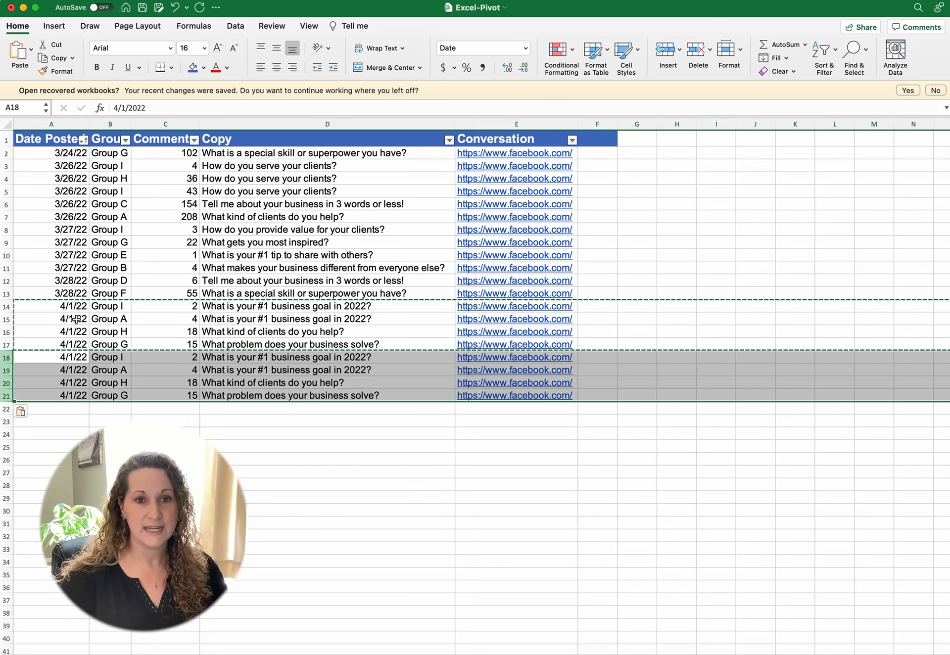
Step: Set the Comments values of the copied records in rows 18 to 21 to 200, 400, 1800 and 1500
left_click(185, 371)
left_click(185, 358)
type("200")
key("Return")
type("400")
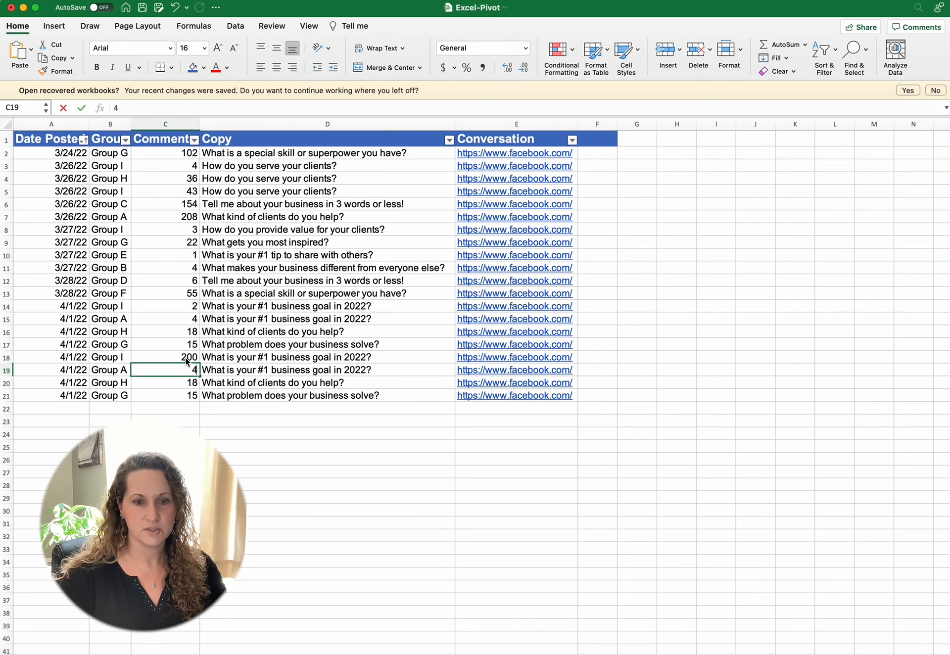
key("Return")
type("1800")
key("Return")
type("1500")
left_click(277, 471)
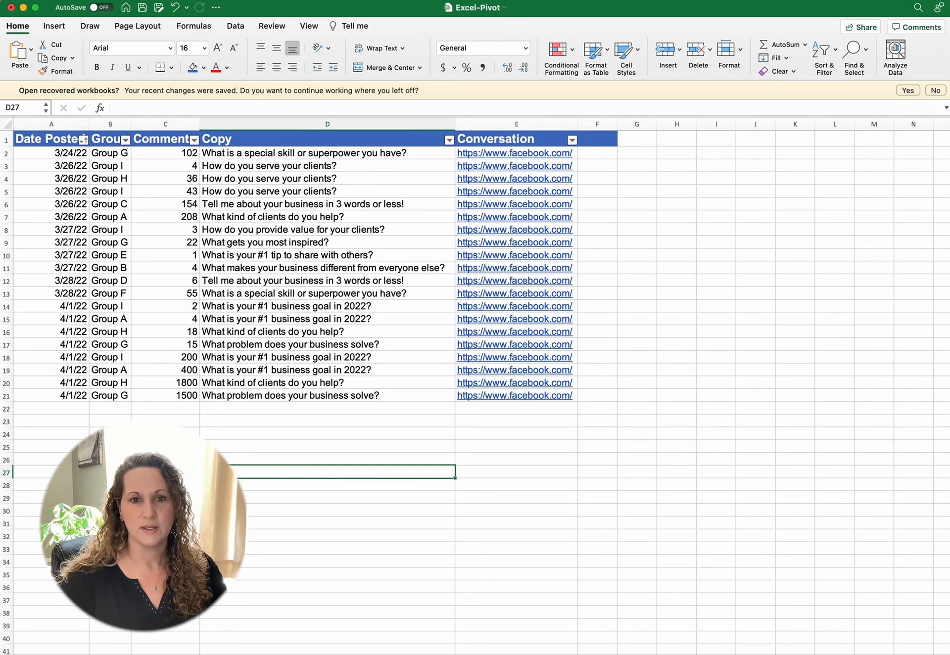
Step: Refresh the PivotTable on its own sheet to include the added source records
left_click(93, 654)
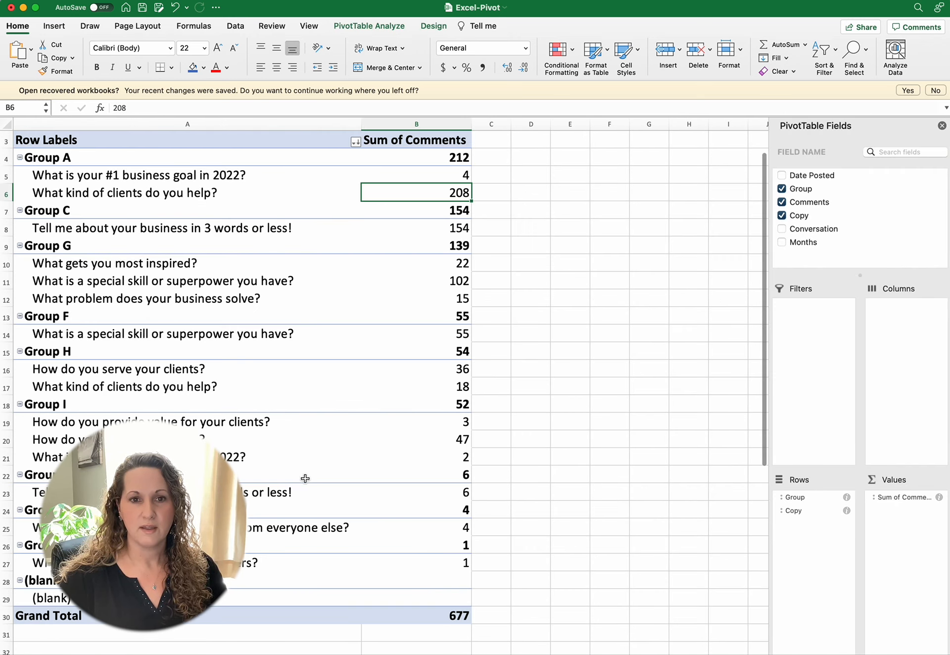
right_click(196, 271)
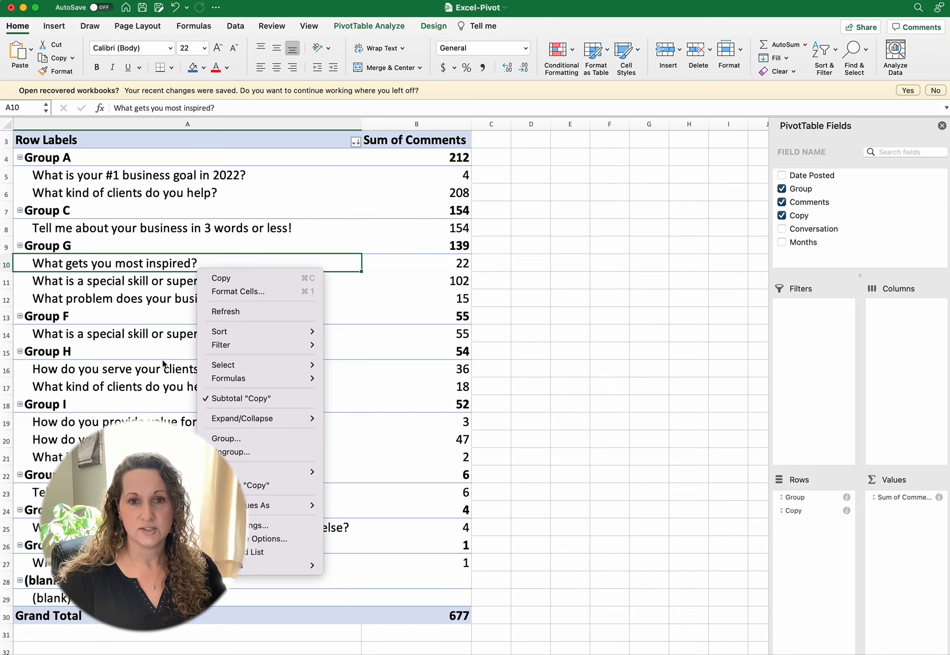
right_click(150, 245)
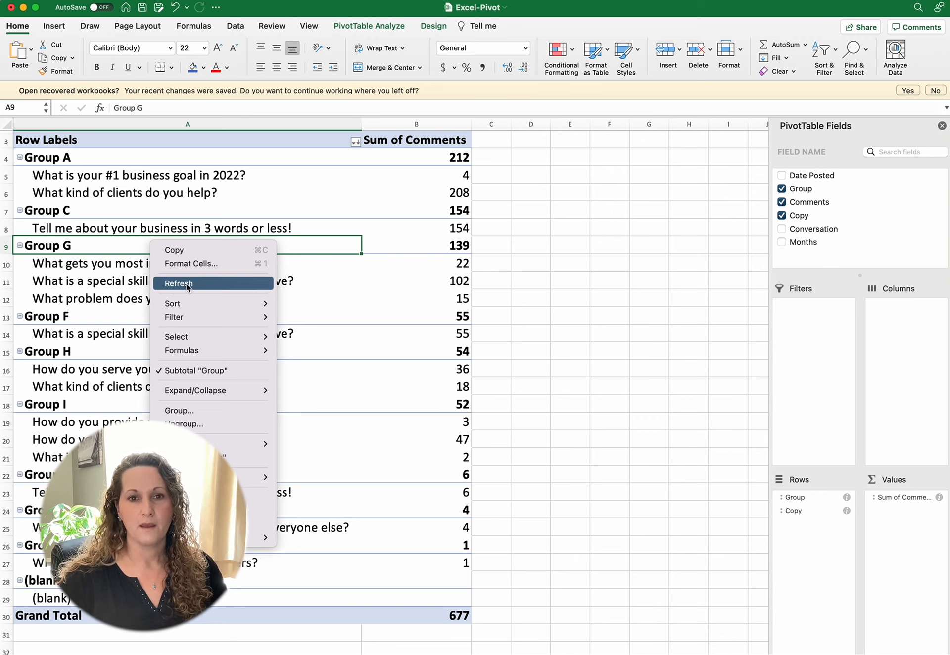
left_click(187, 285)
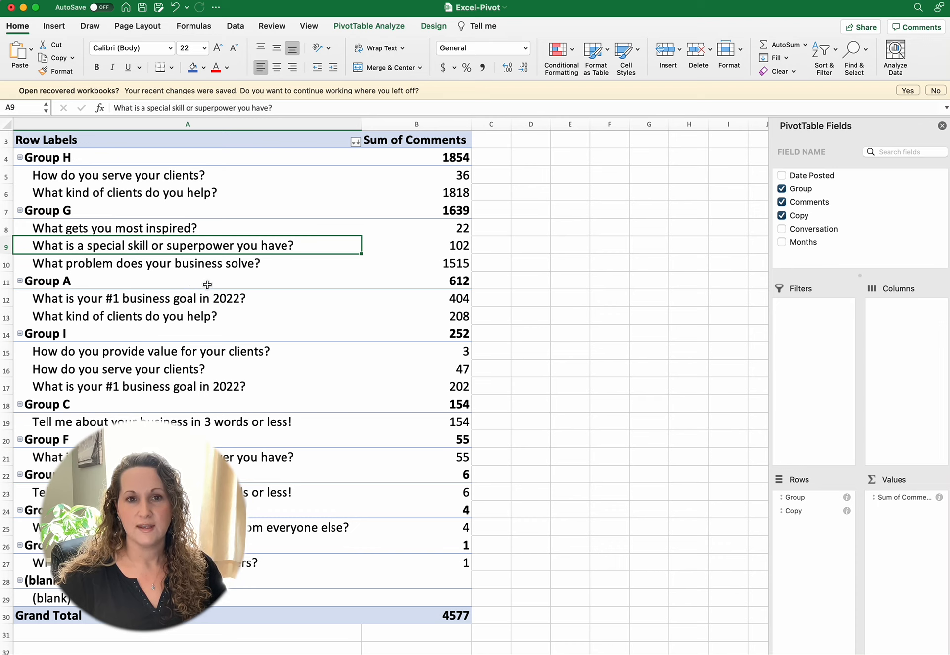